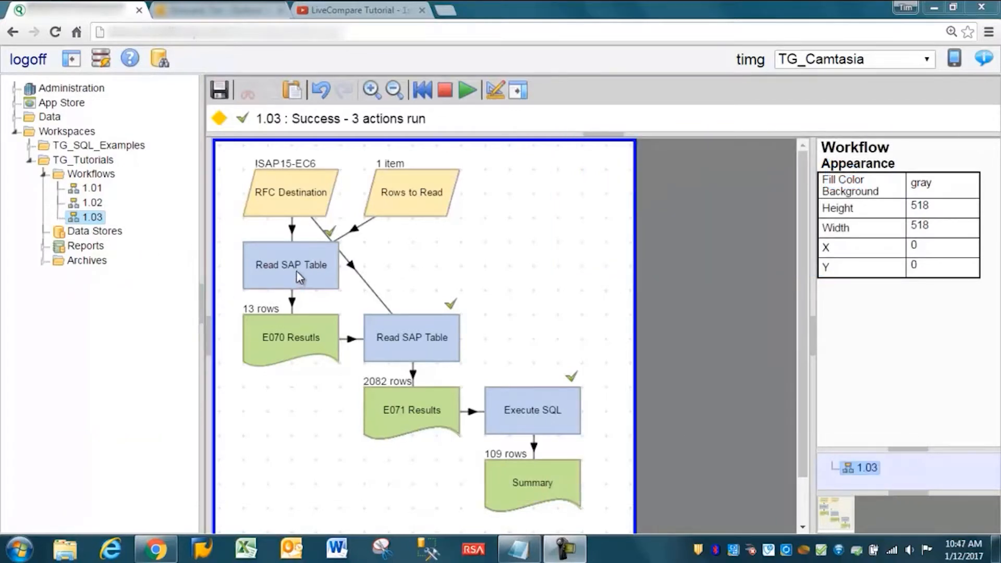
Duplicate workflow 1.03 in the same workspace and open the copy, saving the current workflow.
click(315, 352)
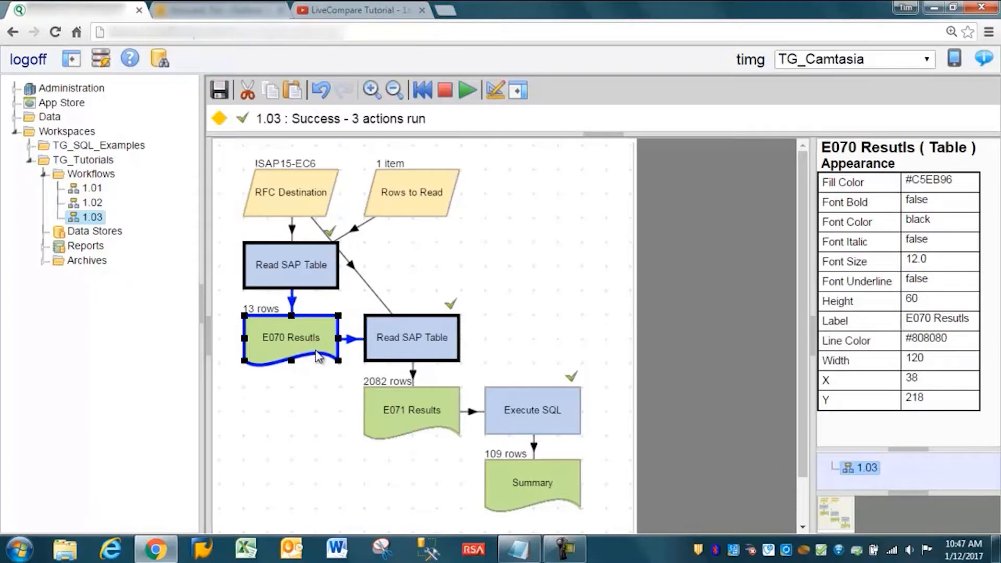
click(440, 424)
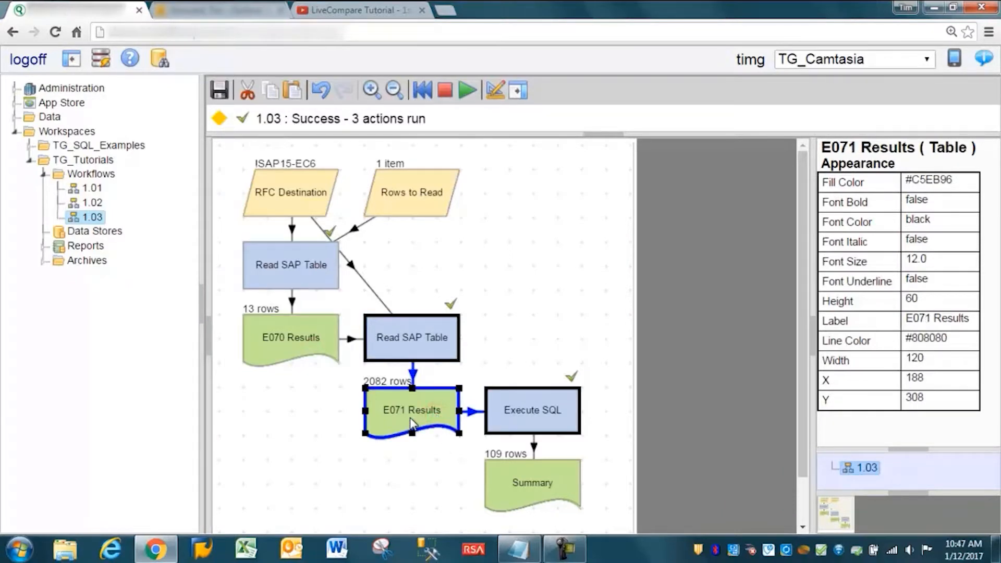
right_click(84, 223)
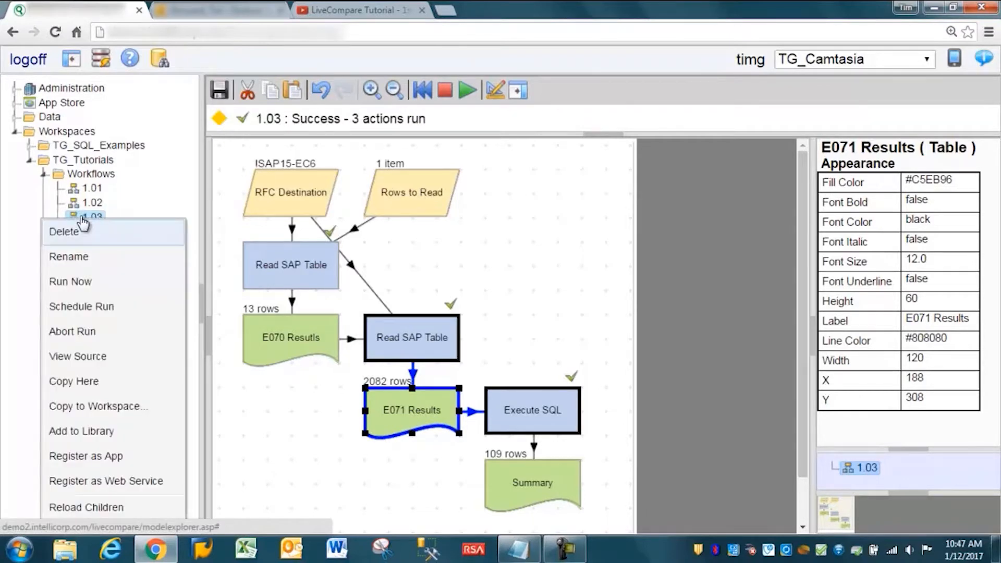
click(89, 381)
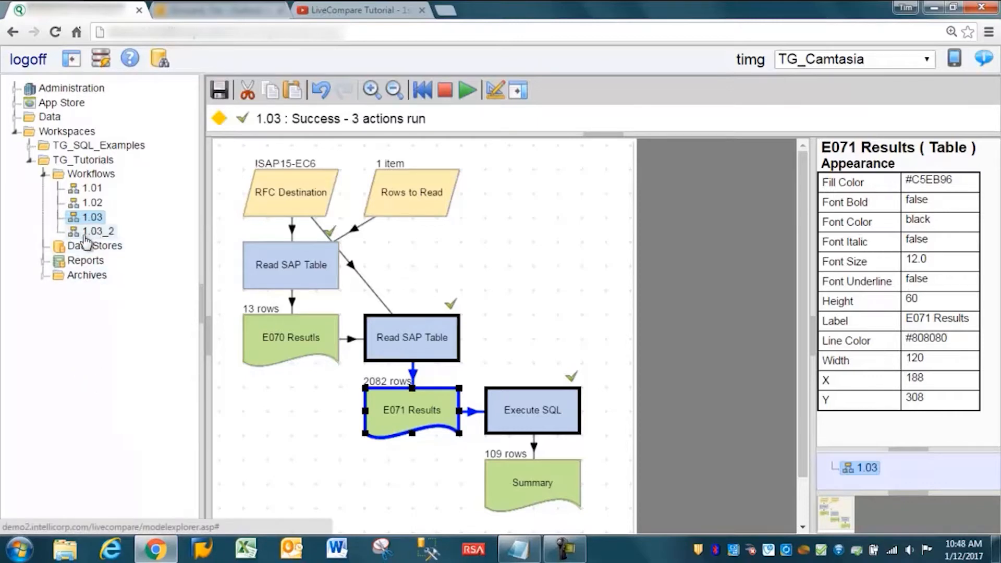
click(93, 231)
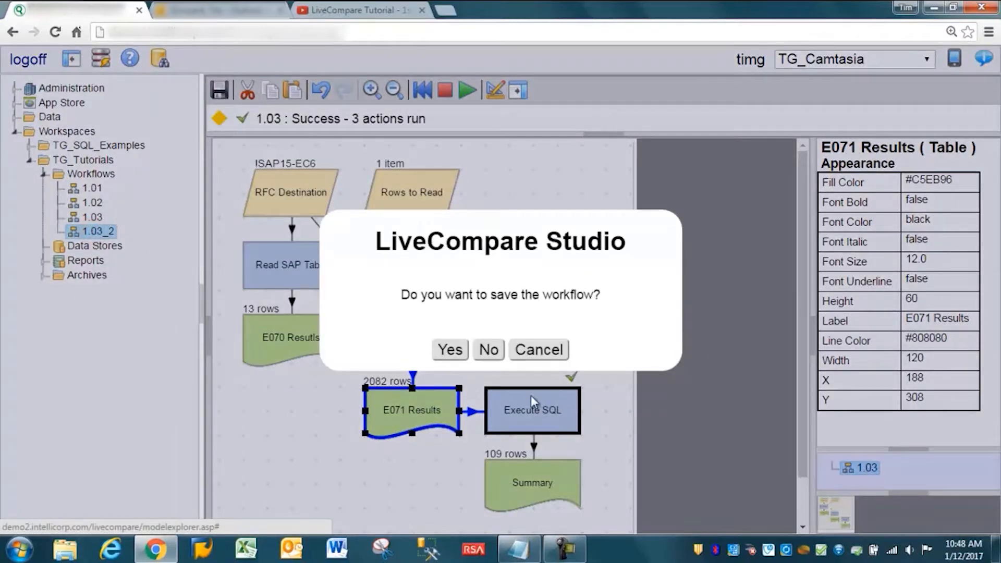
click(451, 351)
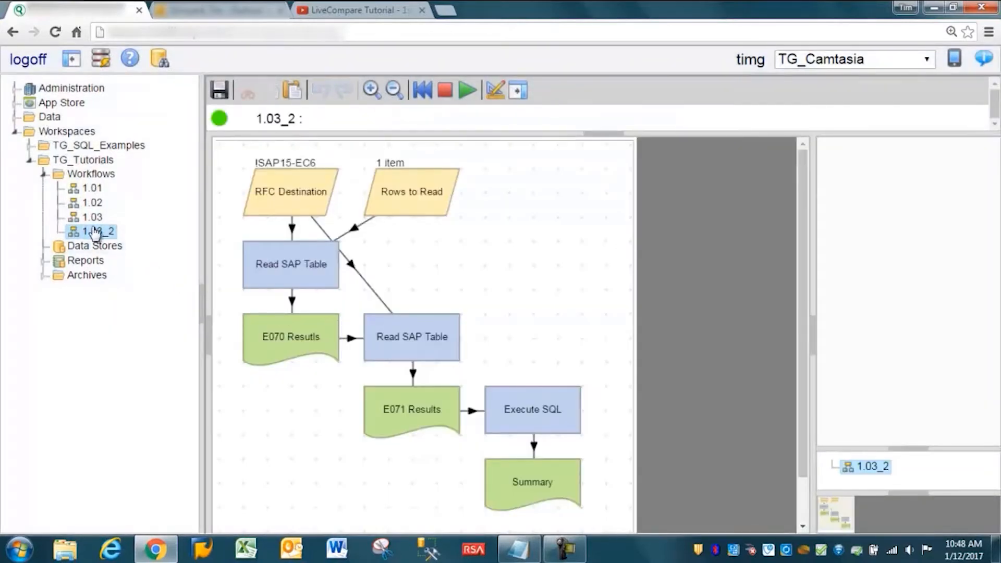
Rename the copied workflow 1.03_2 as 1.04.
right_click(96, 235)
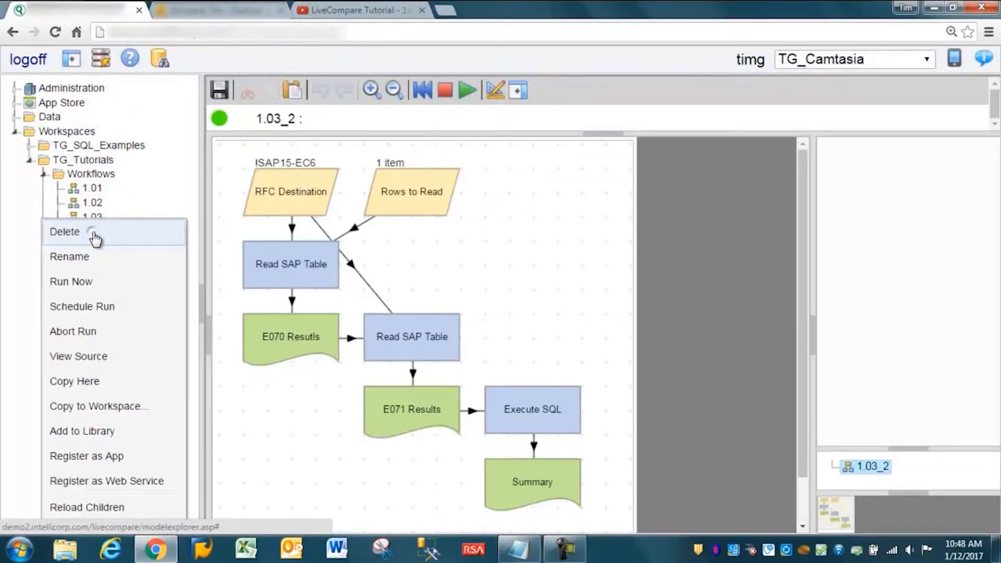
click(73, 257)
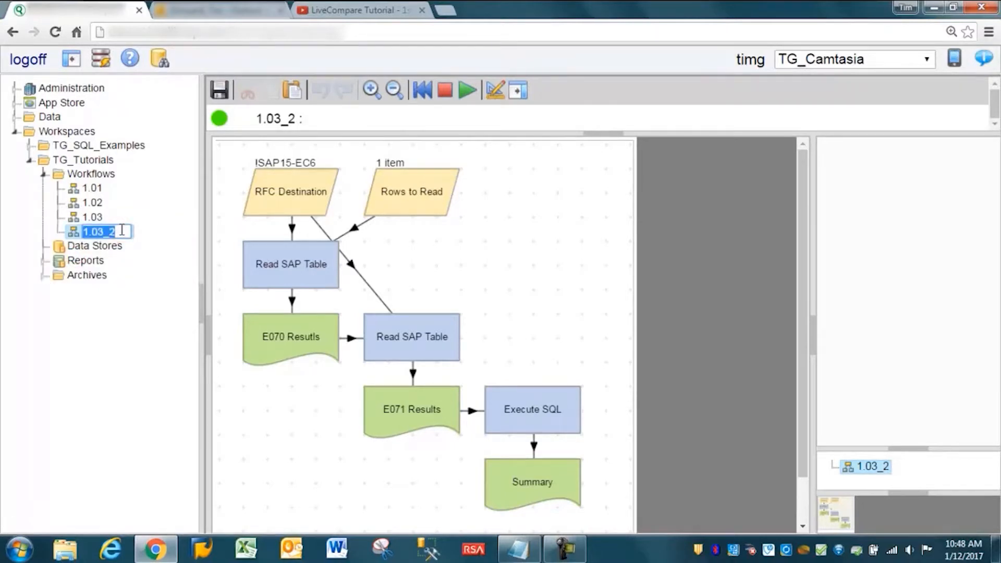
click(121, 230)
key(BackSpace)
key(BackSpace)
key(BackSpace)
text(4)
key(Return)
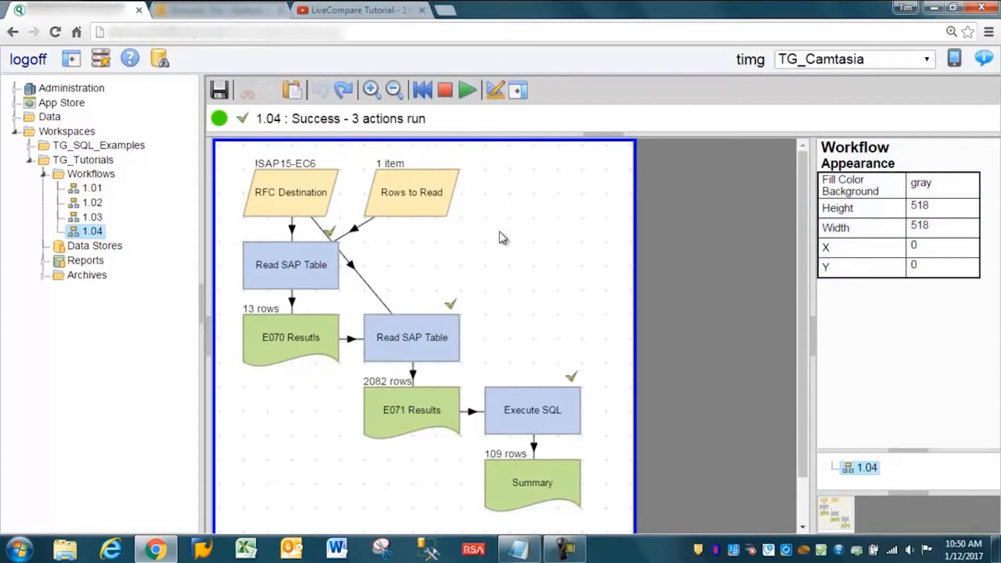
Examine the Summary table's contents and the AS4DATE condition in the Rows to Read select list, leaving the list unedited.
double_click(528, 477)
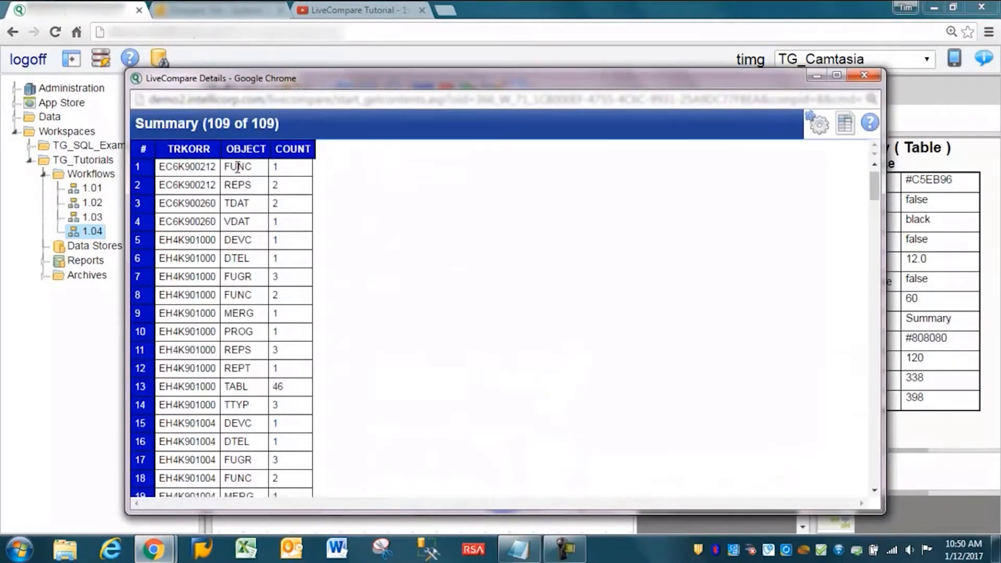
click(865, 76)
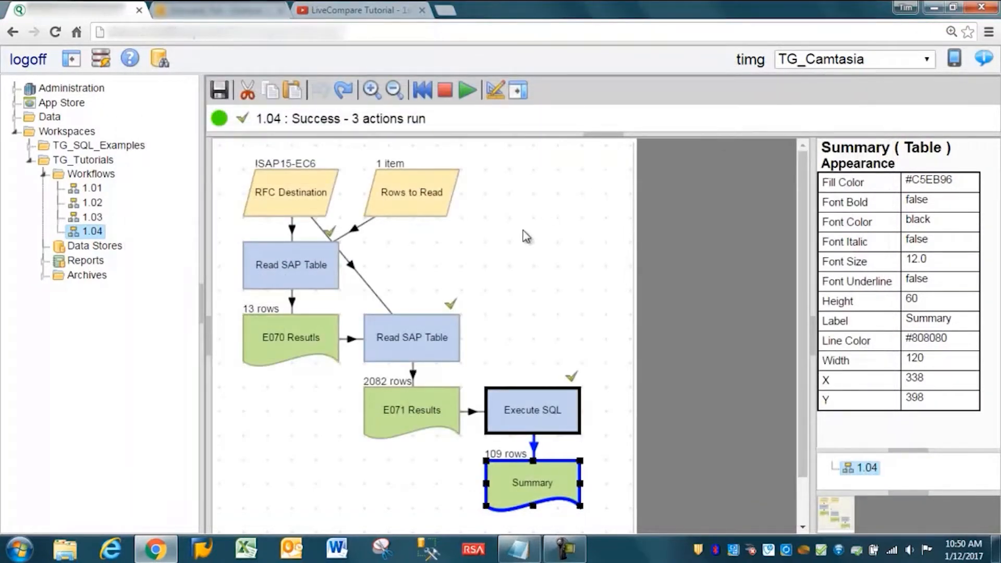
click(396, 194)
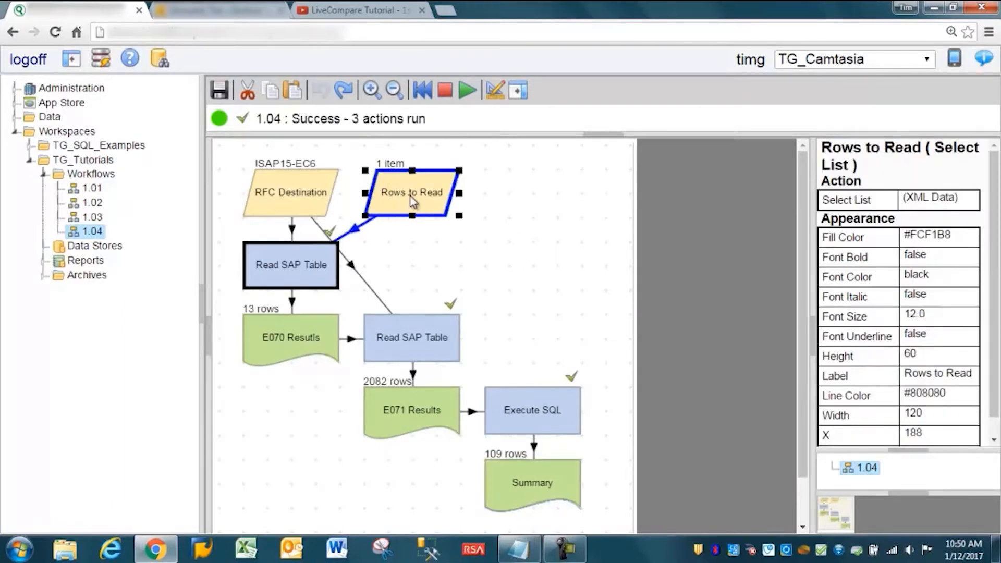
right_click(410, 198)
click(461, 261)
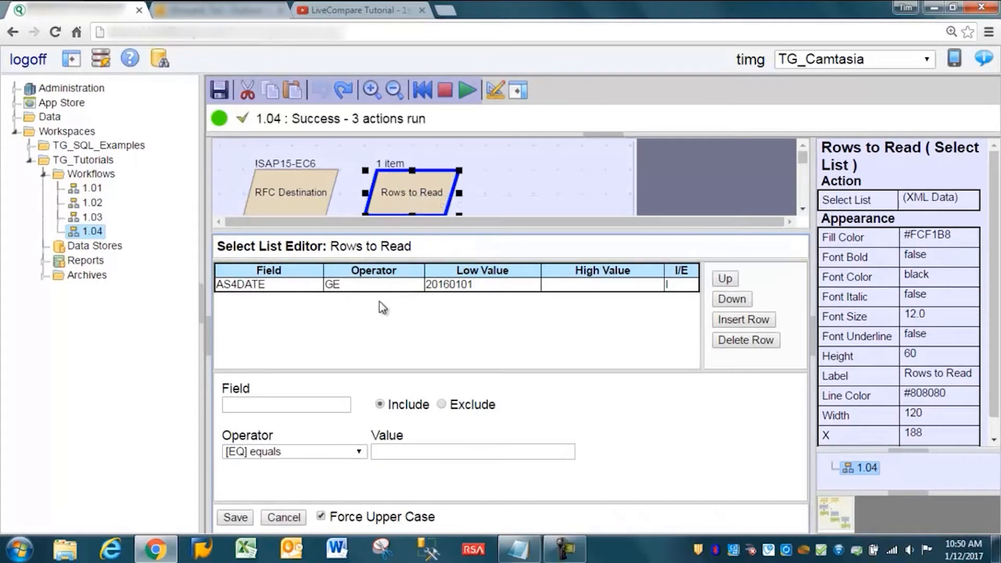
click(258, 287)
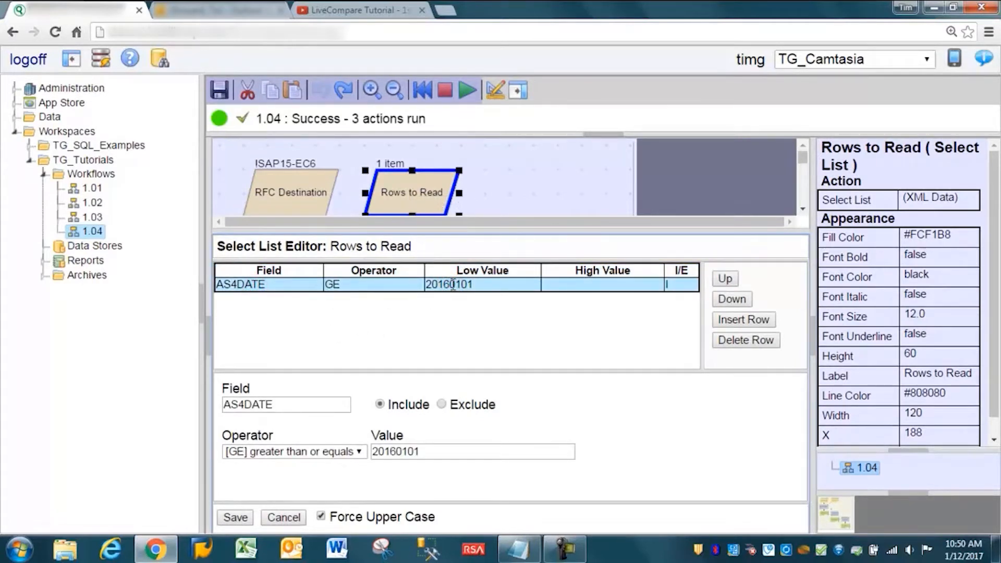
click(482, 284)
click(268, 284)
click(682, 271)
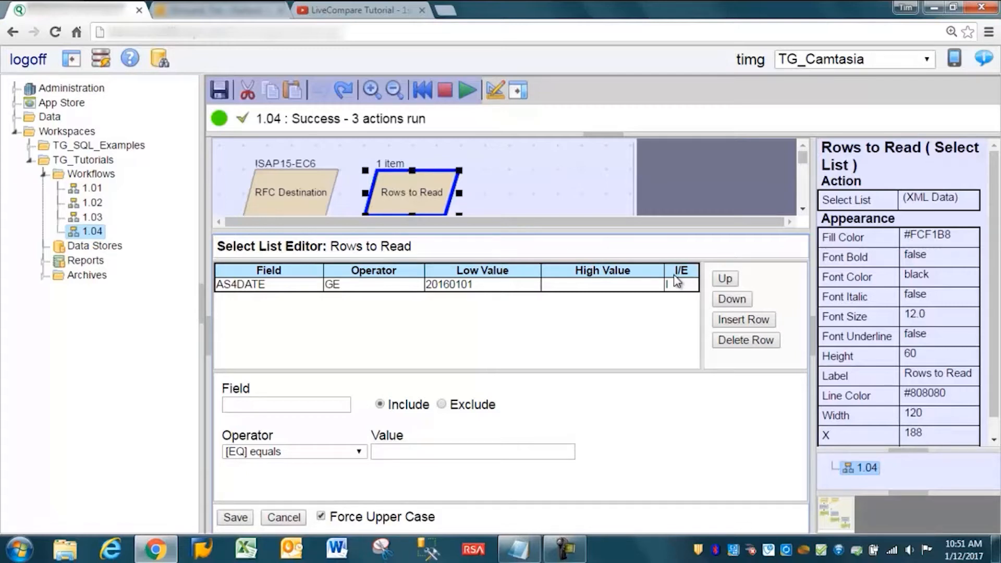
click(475, 285)
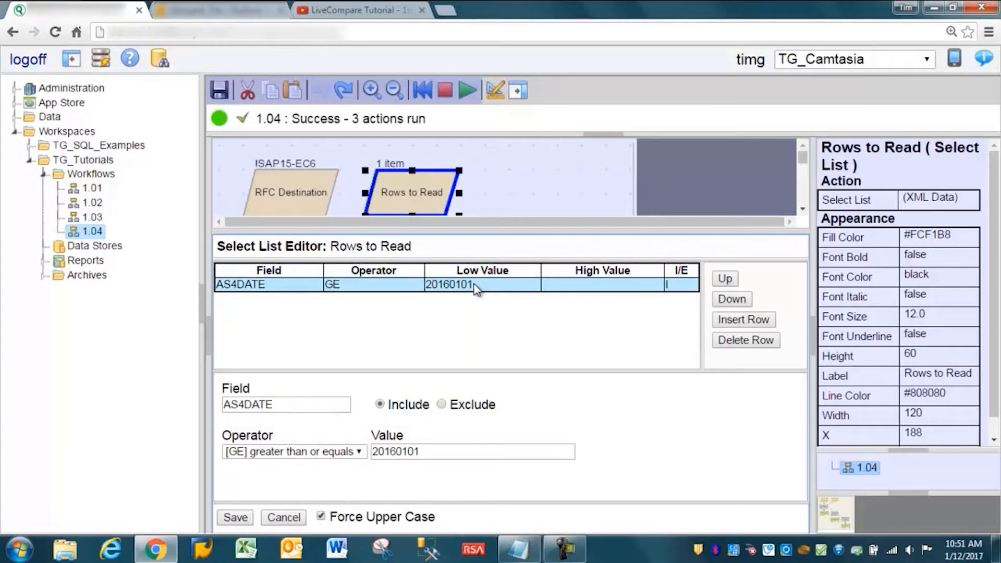
click(292, 518)
click(539, 291)
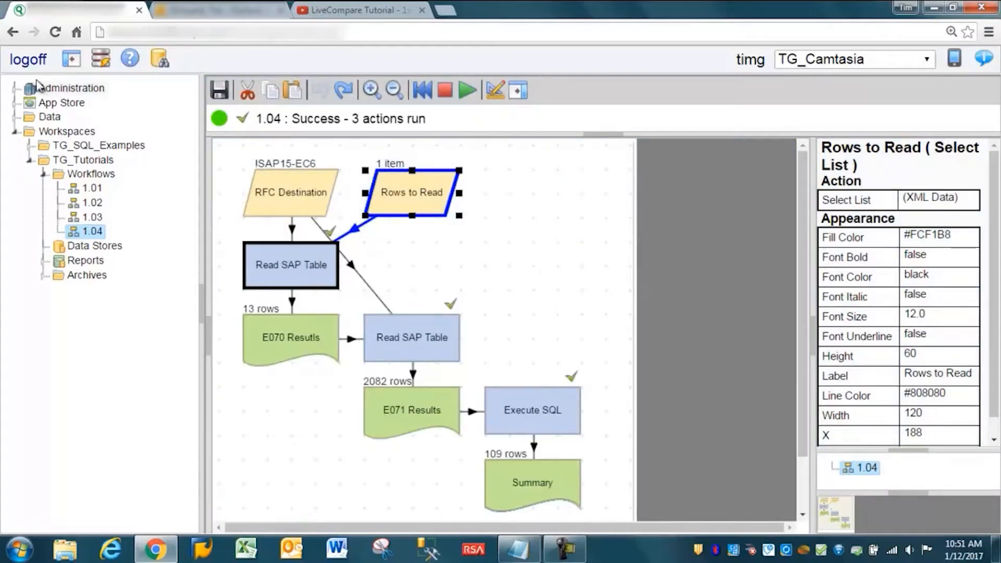
Hide the navigation tree, search the component palette for SQL, and add an Execute SQL action in the empty area beside Rows to Read.
click(70, 60)
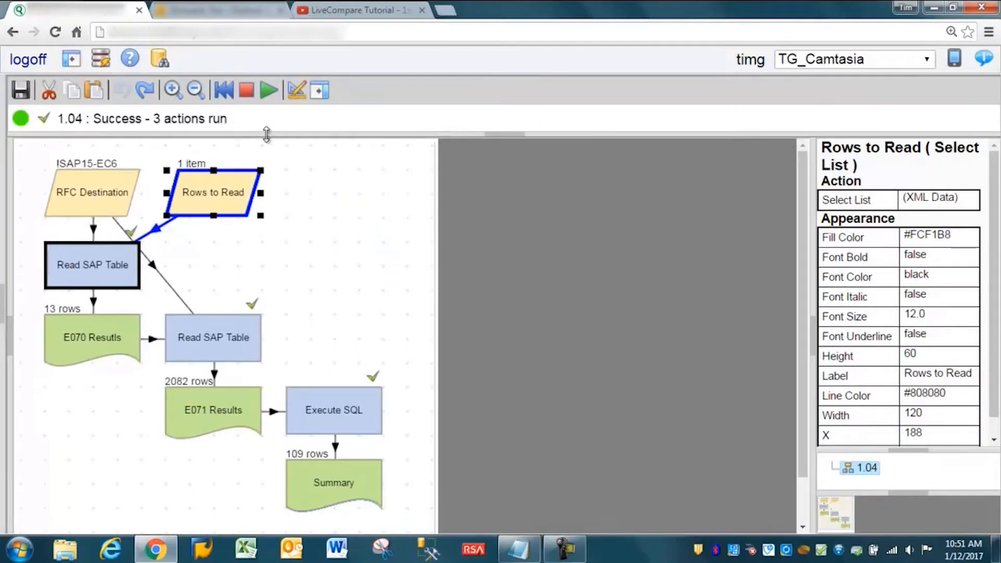
click(294, 95)
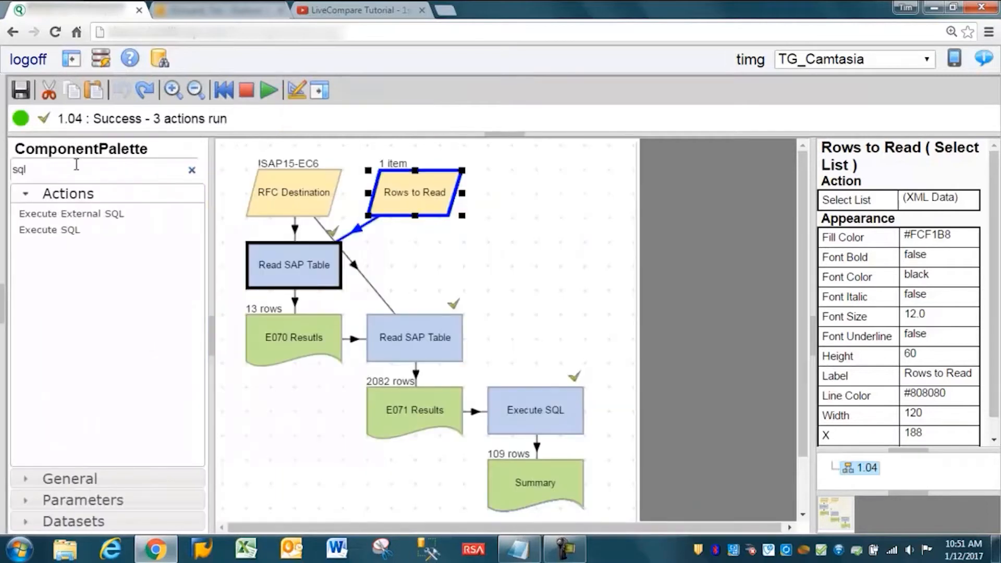
click(61, 170)
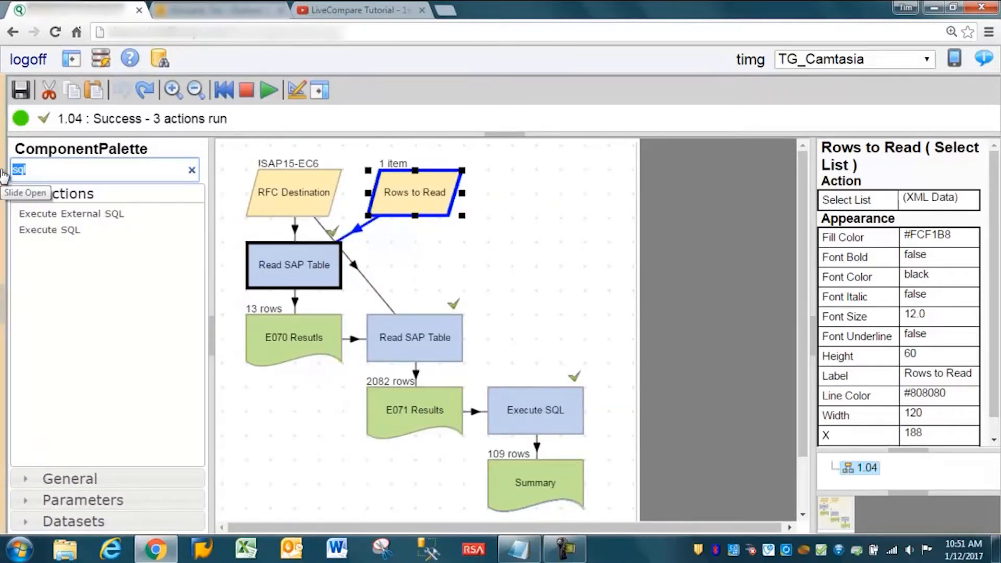
text(SQL)
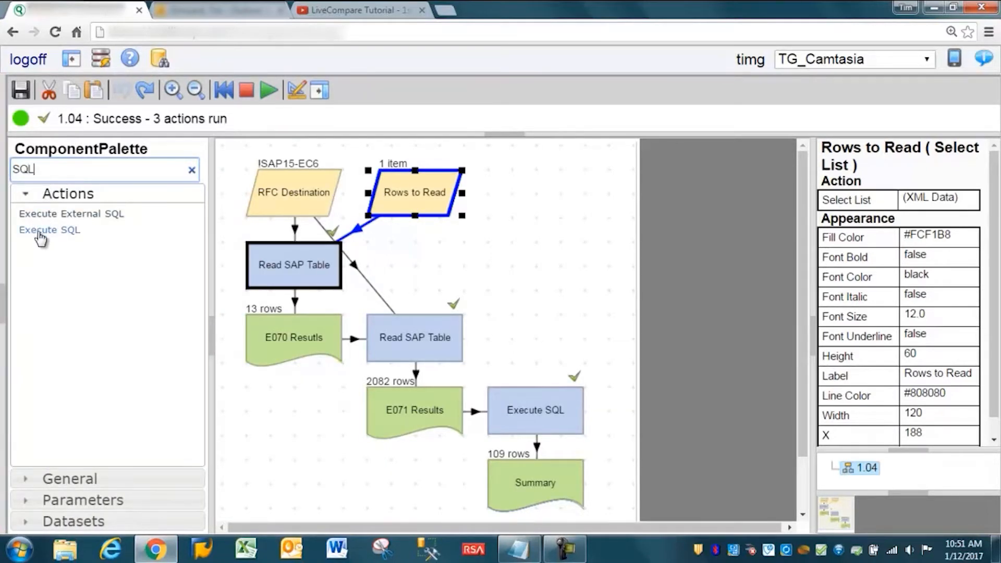
drag(40, 233, 626, 295)
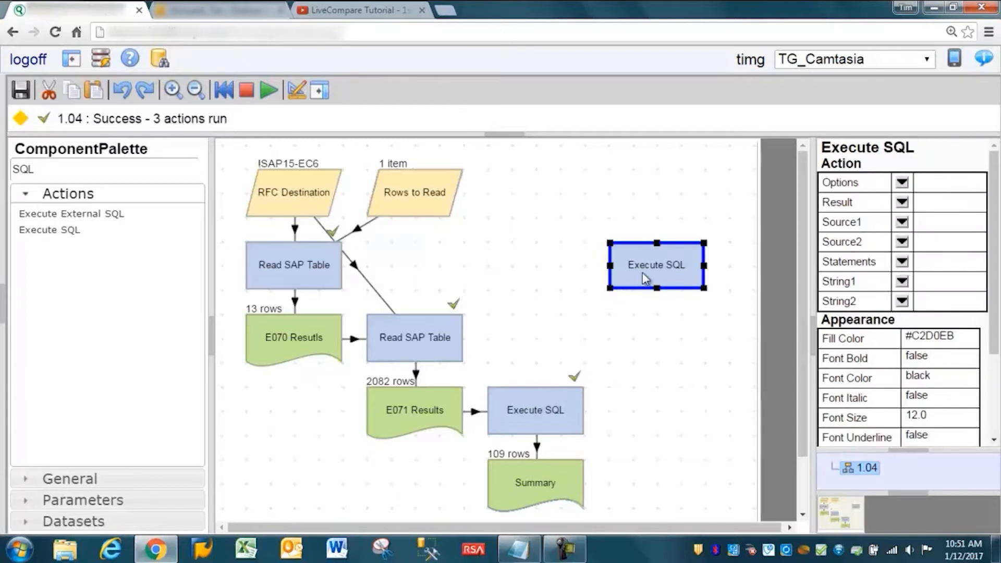
Assign a new table as the new Execute SQL action's Result and place it directly left of the action.
click(902, 203)
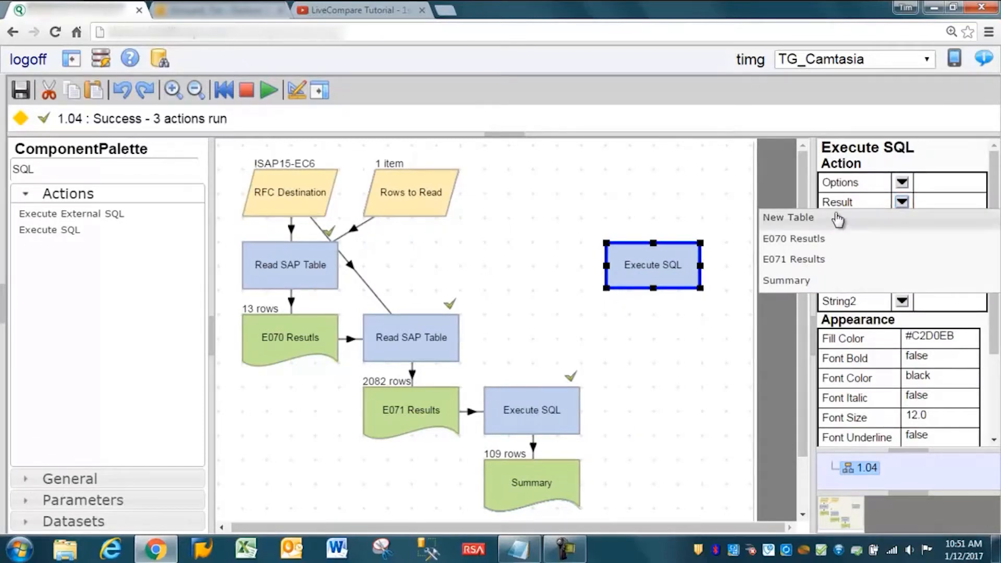
click(836, 219)
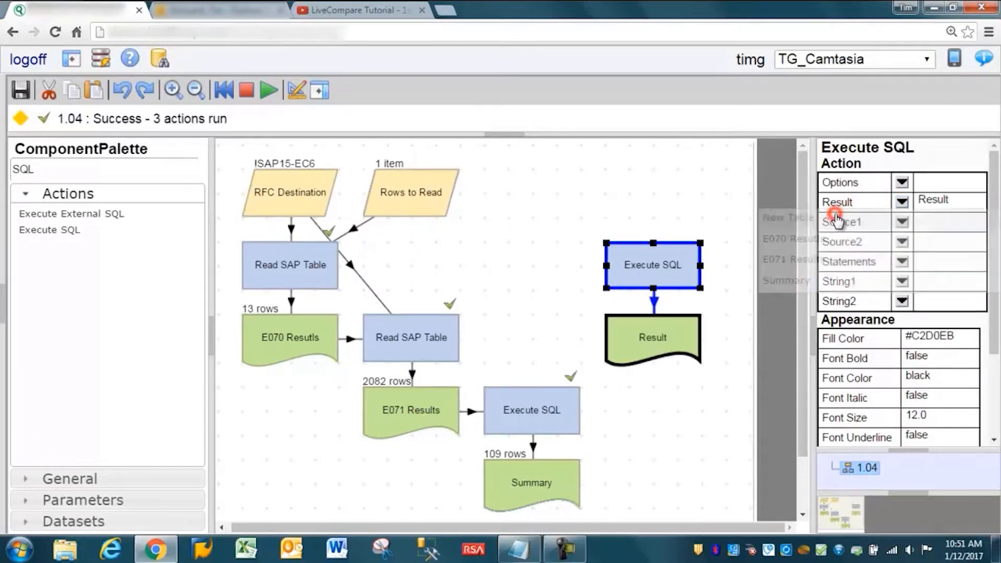
click(668, 331)
drag(630, 334, 543, 267)
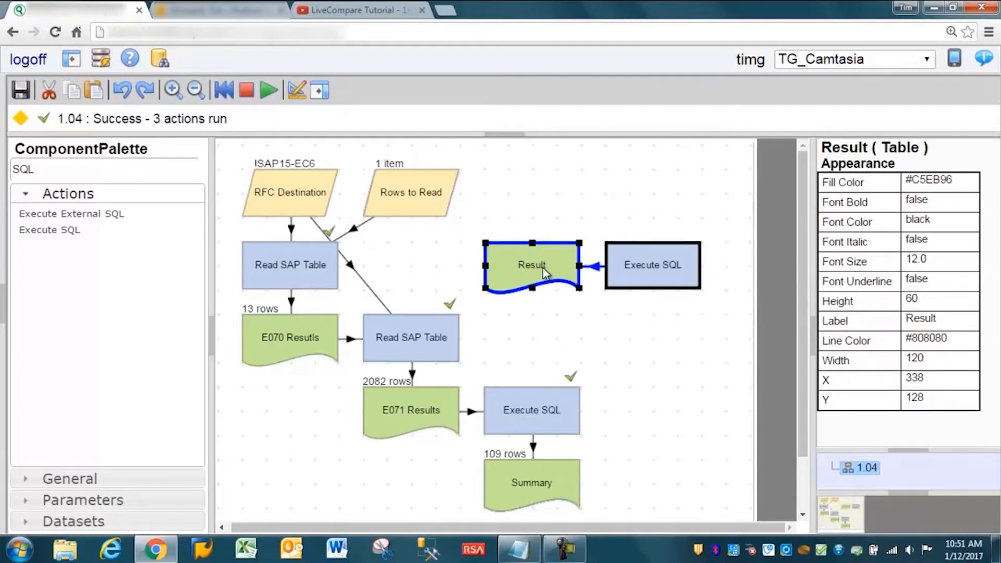
Assign a new string parameter as String1 of the new Execute SQL action.
click(647, 279)
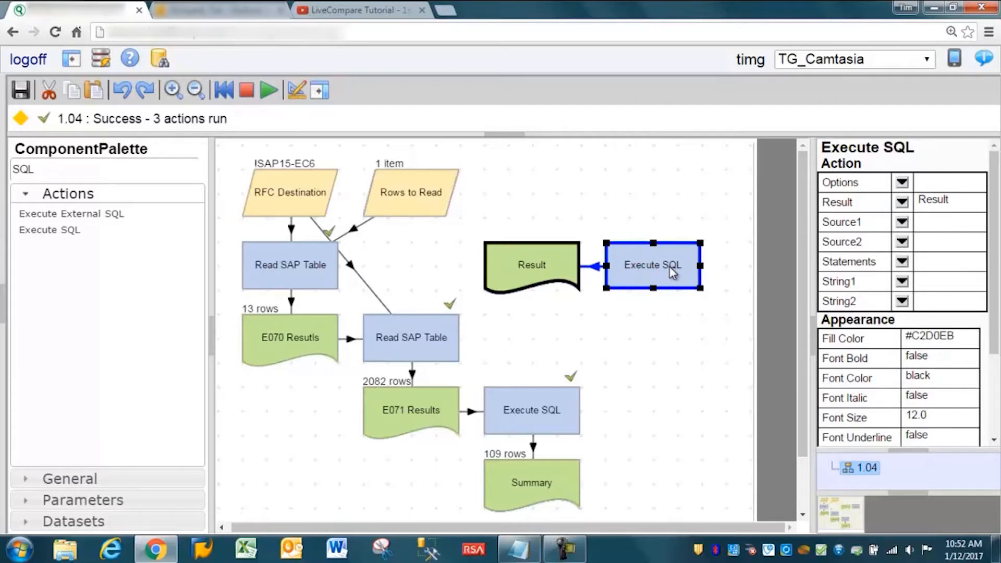
click(903, 282)
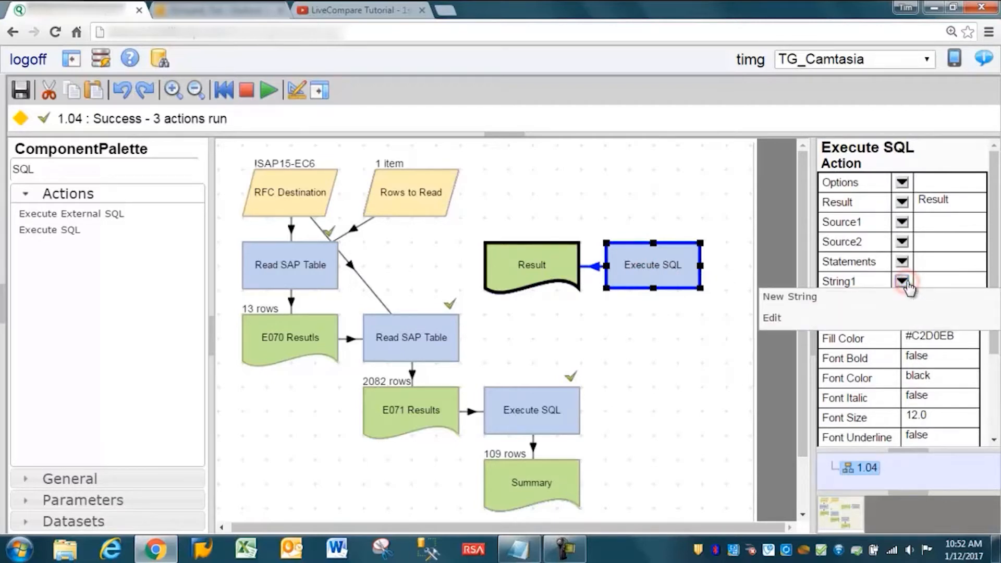
click(805, 299)
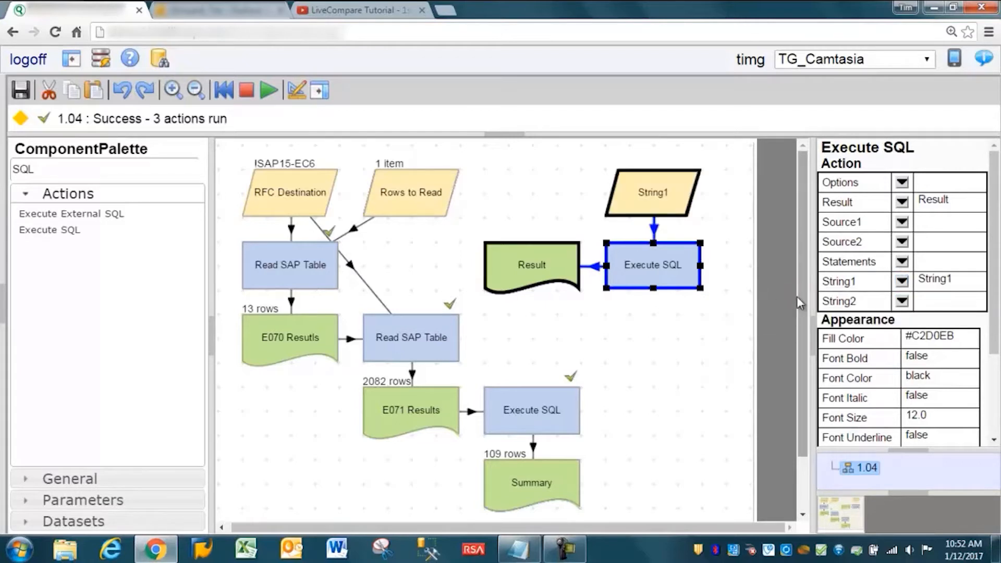
Insert a row in the new Execute SQL action's Statements list and start its statement with CREATE TABLE Result.
double_click(654, 260)
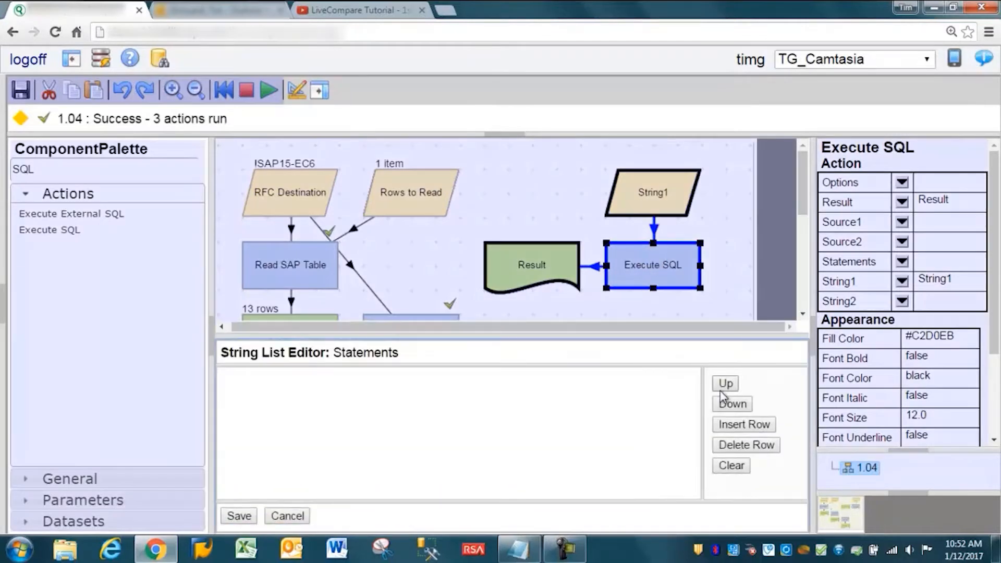
click(736, 425)
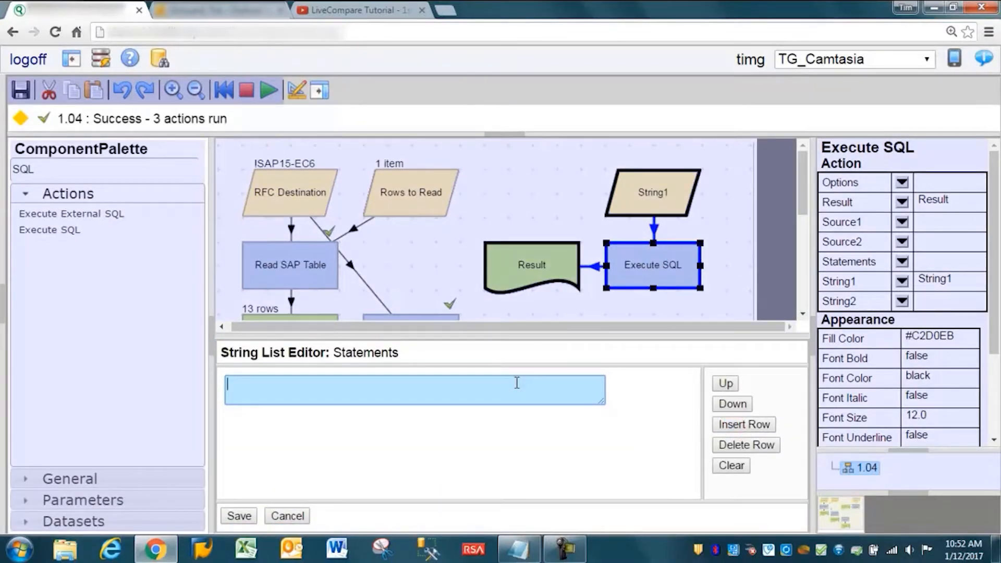
text(CREATE TABLE REsu)
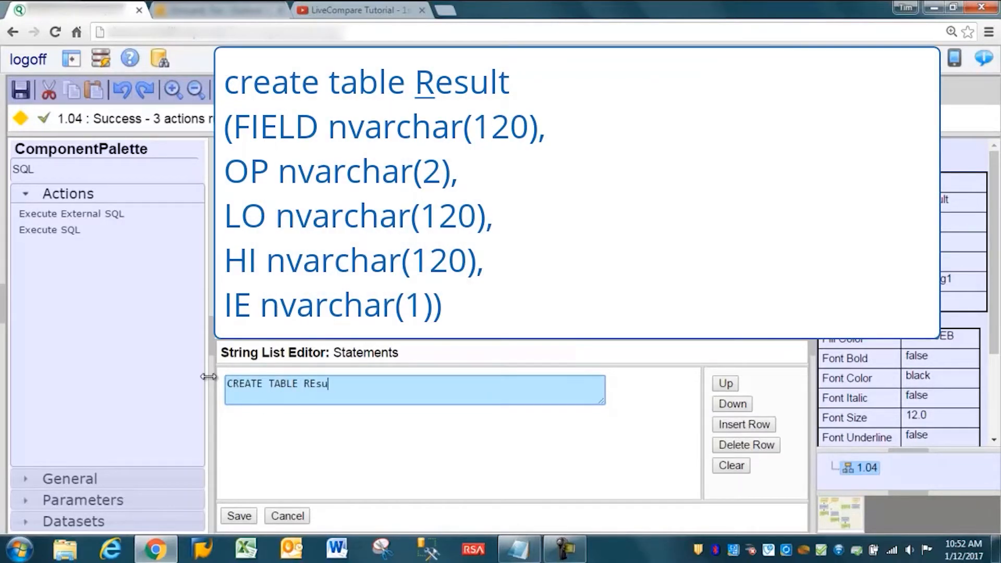
key(BackSpace)
key(BackSpace)
key(BackSpace)
text(esult)
key(Return)
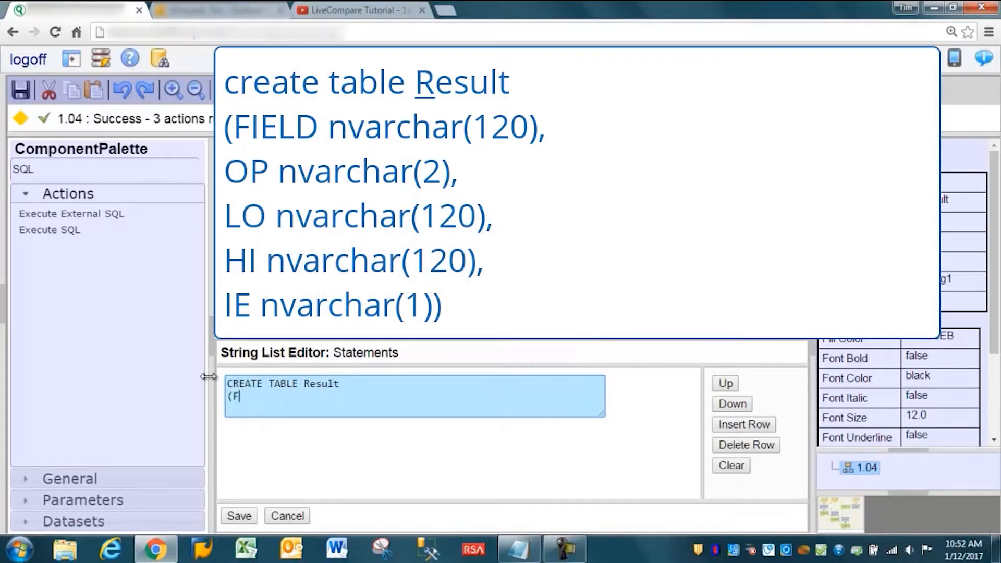
Complete the CREATE TABLE statement with columns FIELD nvarchar(120), OP nvarchar(2), LO nvarchar(120), HI nvarchar(120) and IE nvarchar(1), and save the Statements list.
text((FIELD nvarchar(120),)
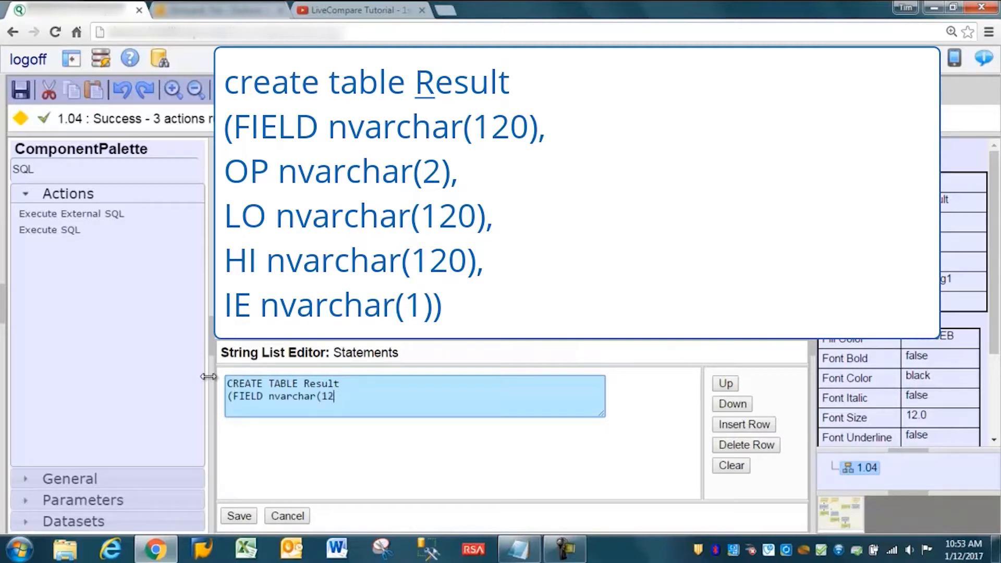
key(Return)
text(OP)
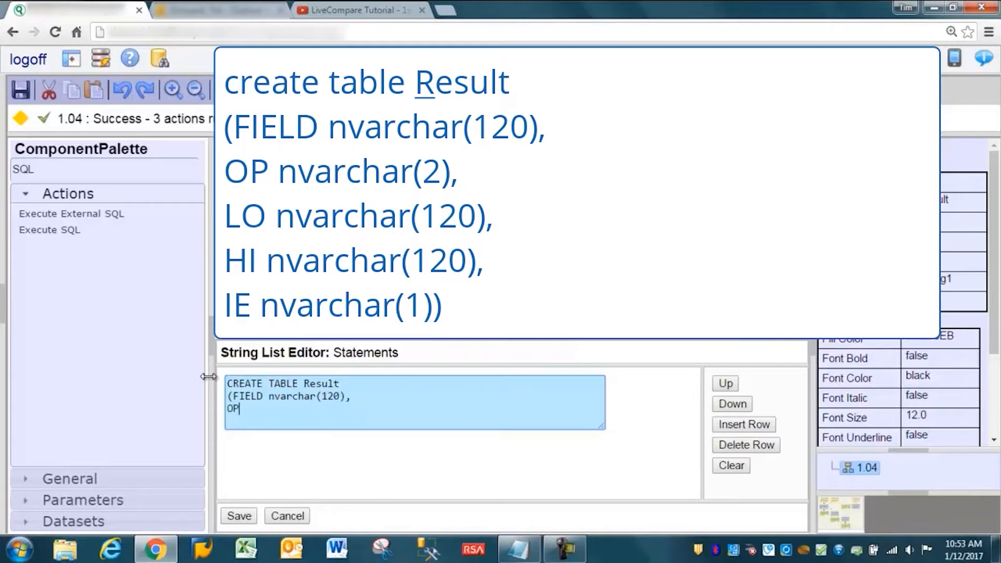
text( nvarchar(2),)
key(Return)
text(LO)
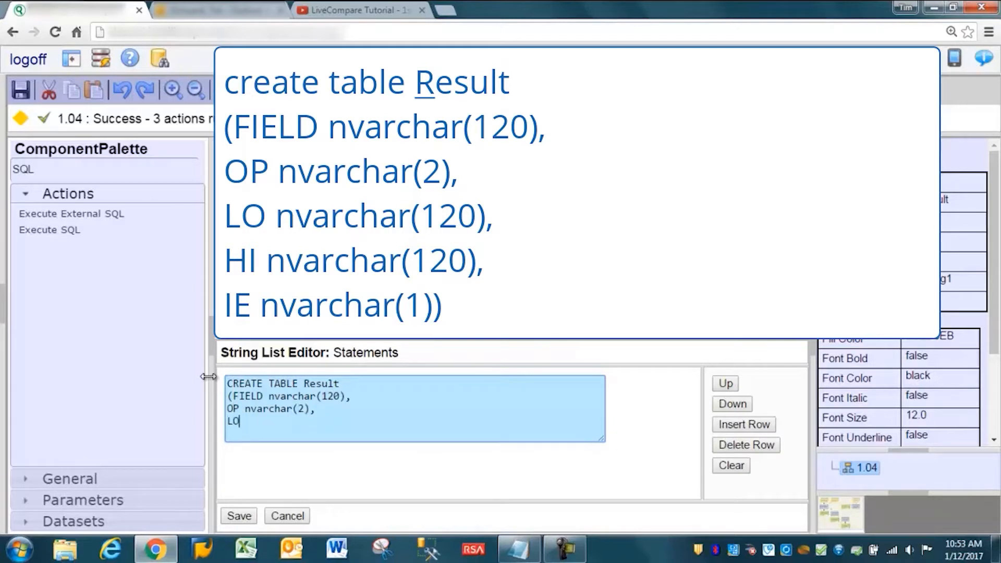
text( nvarchar(120),)
key(Return)
text(HI)
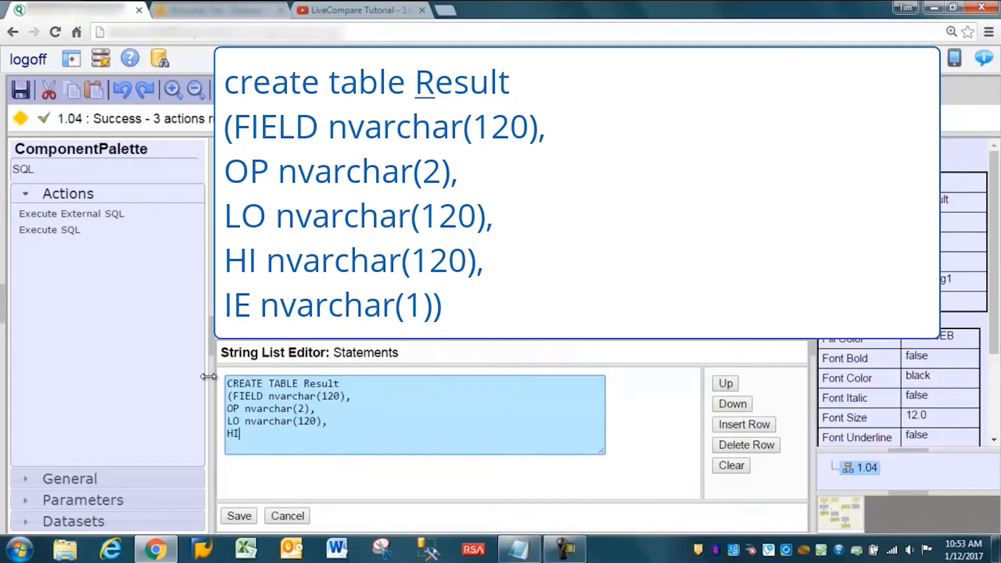
text( nvarchar(120),)
key(Return)
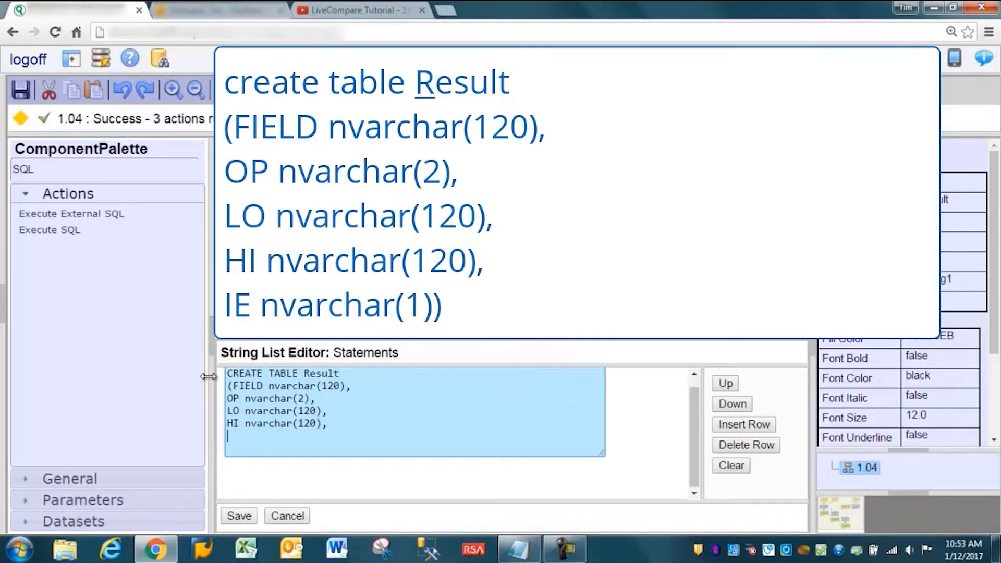
text(IE nvarchar(1)))
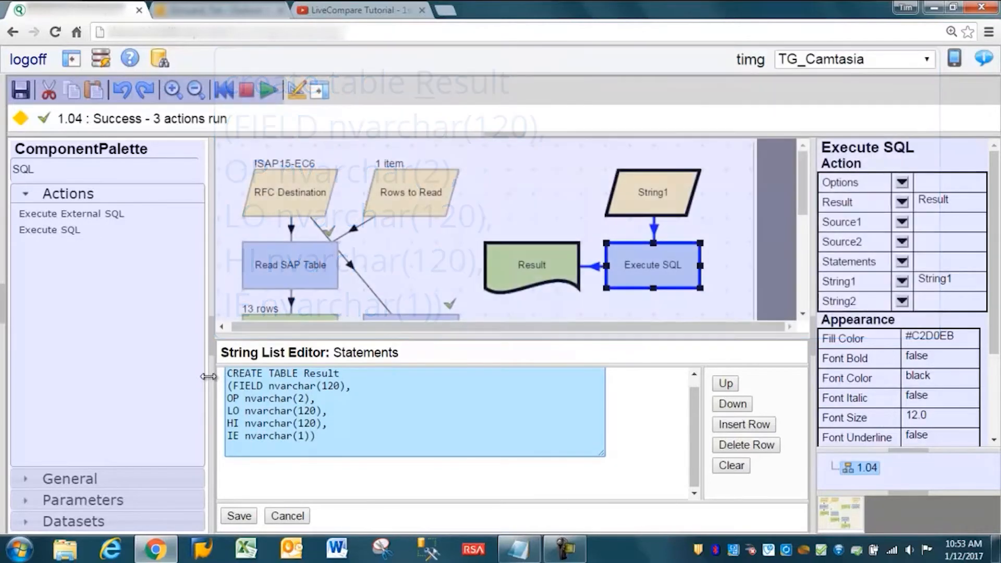
click(245, 516)
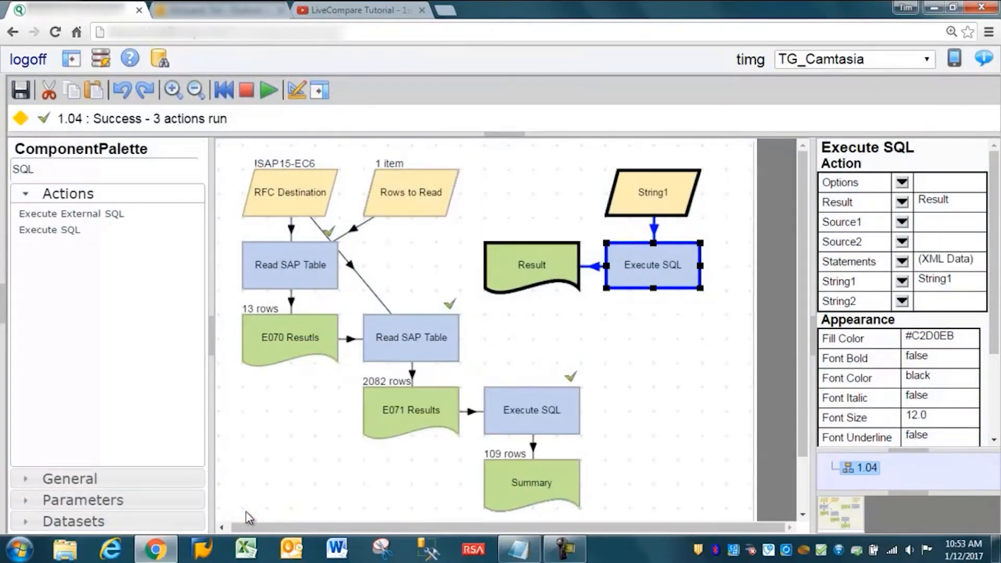
Run only the new Execute SQL action and check the field definitions in the Result table's metadata.
right_click(648, 267)
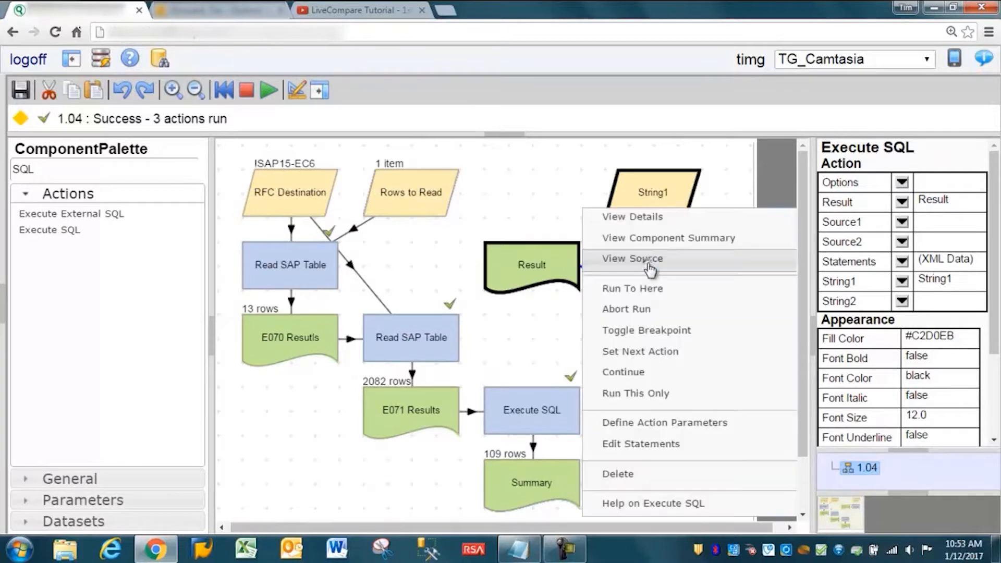
click(651, 396)
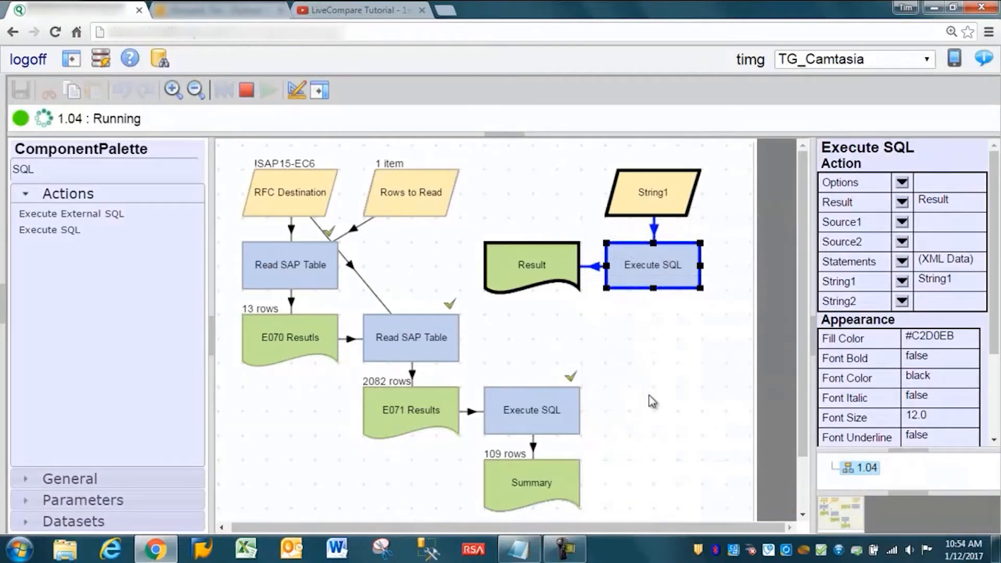
right_click(522, 261)
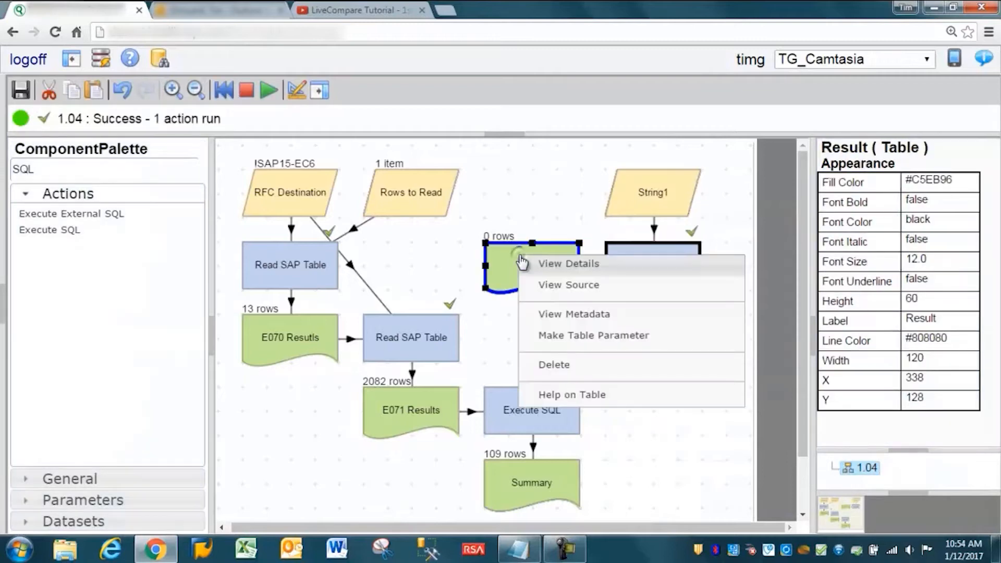
click(553, 314)
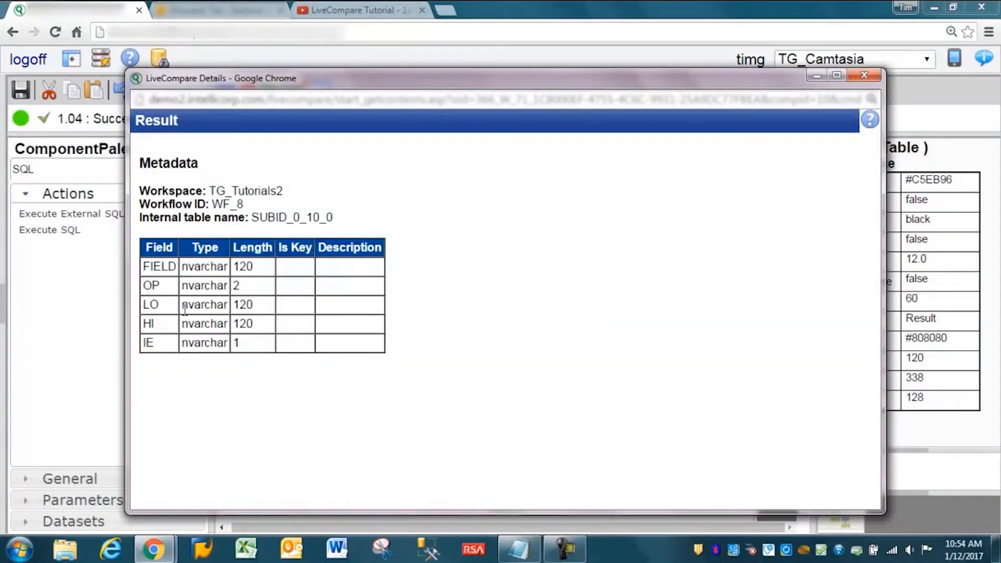
click(866, 78)
Add a second statement to the new Execute SQL action, INSERT INTO Result SELECT 'AS4DATE', 'GE', 'String1', '', 'I', and save the list.
click(656, 262)
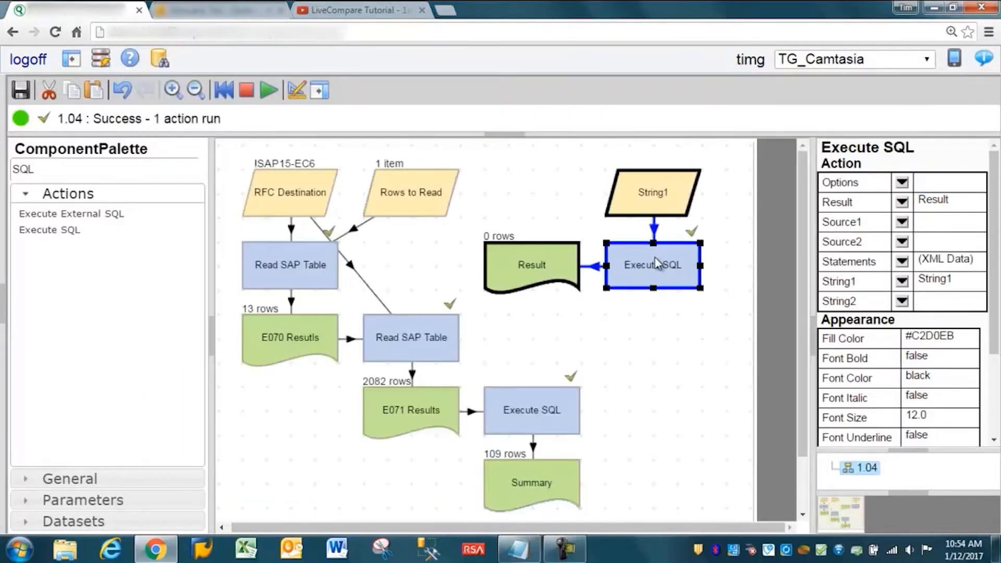
double_click(656, 264)
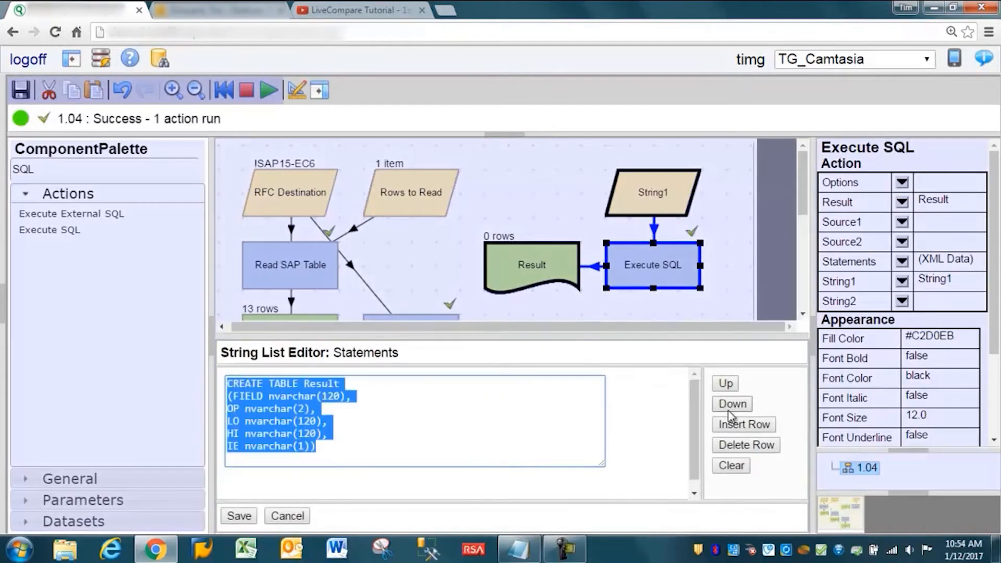
click(740, 426)
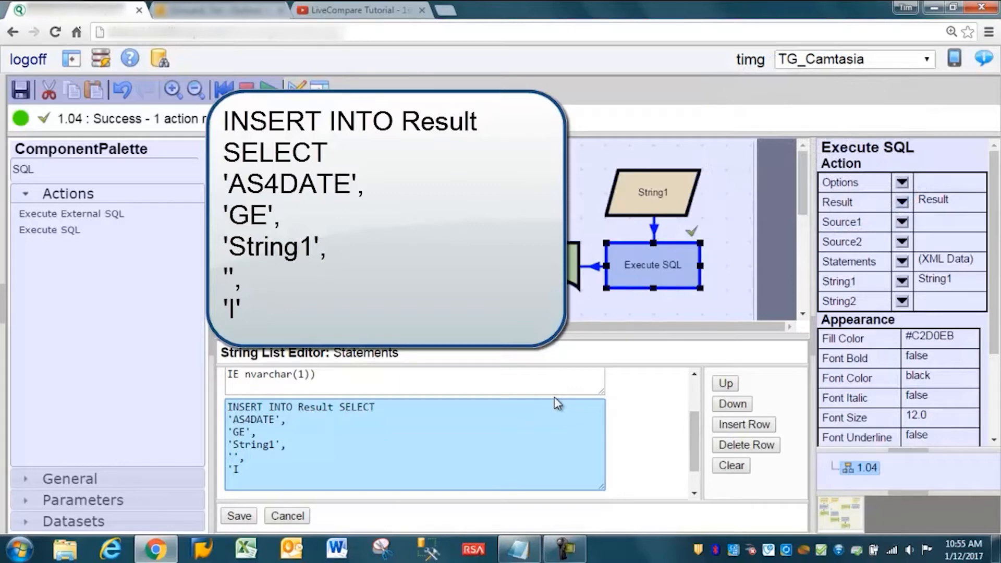
click(235, 516)
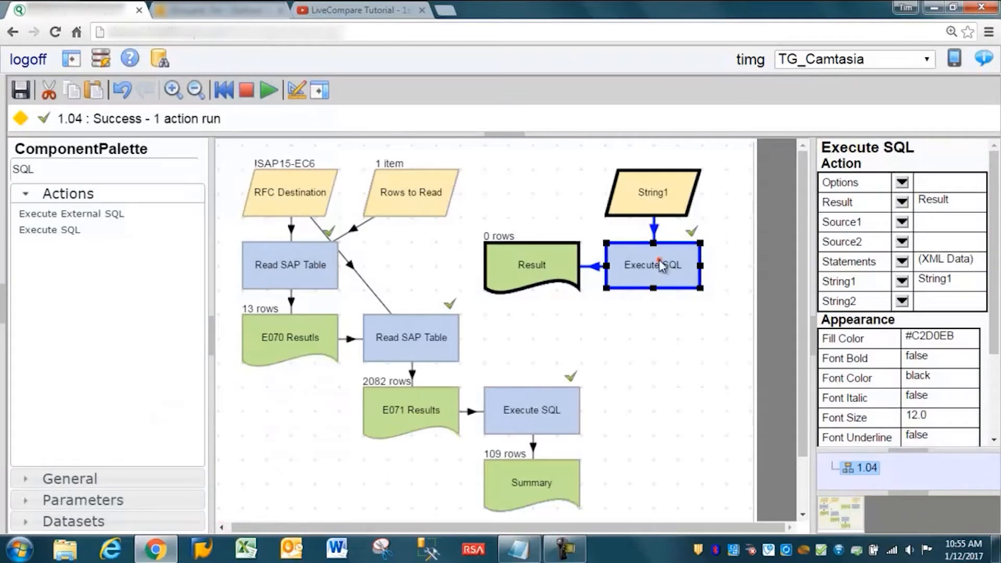
Run the new Execute SQL action with its insert statement and view the rows of the Result table.
click(659, 259)
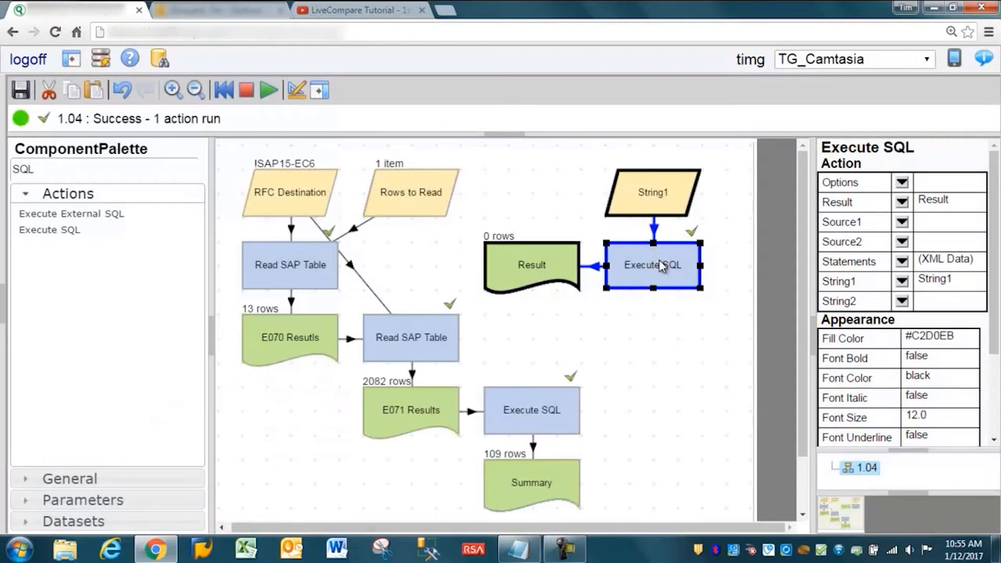
double_click(519, 260)
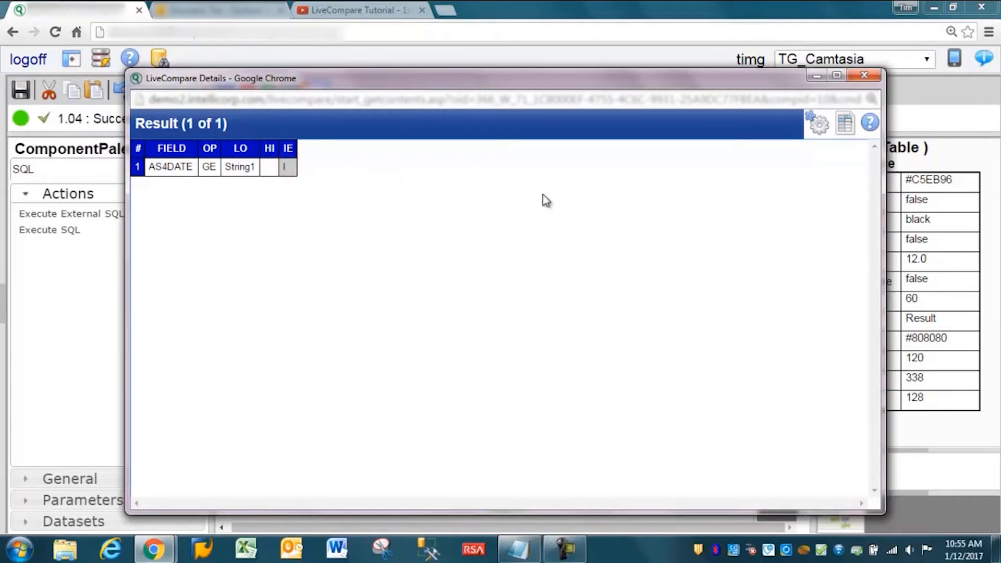
click(876, 78)
Set the value of the String1 parameter to 20160101.
click(657, 194)
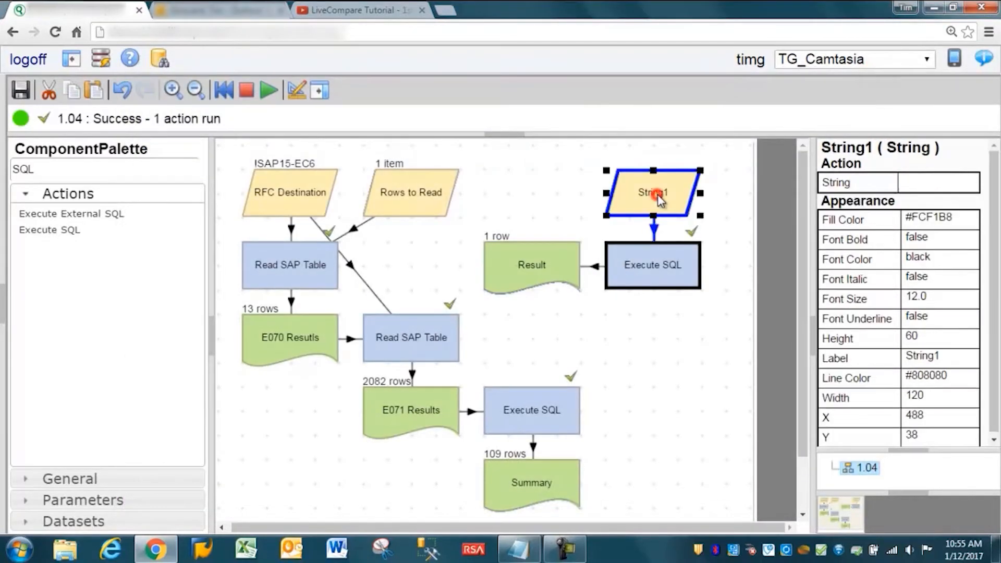
click(921, 186)
text(20160101)
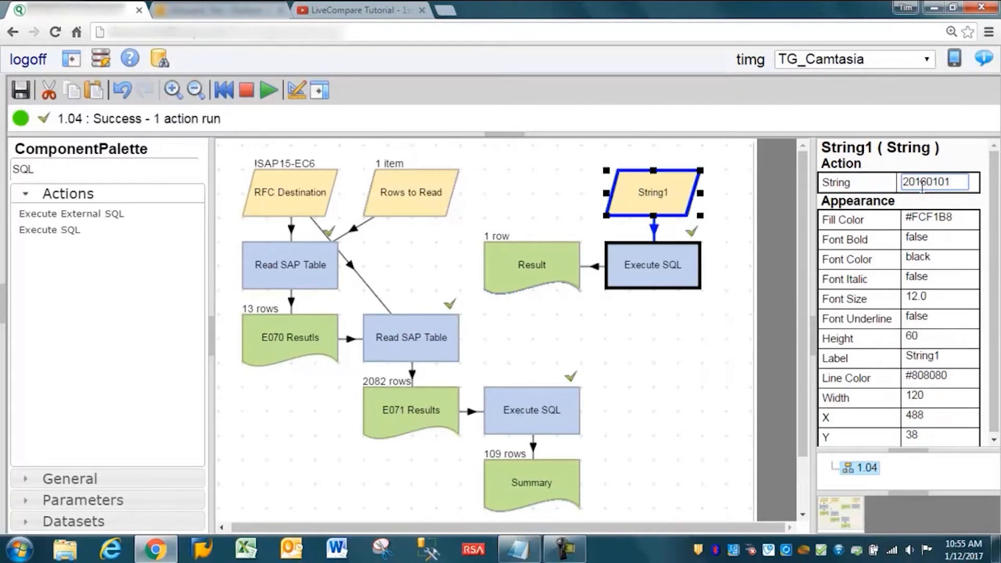
key(Return)
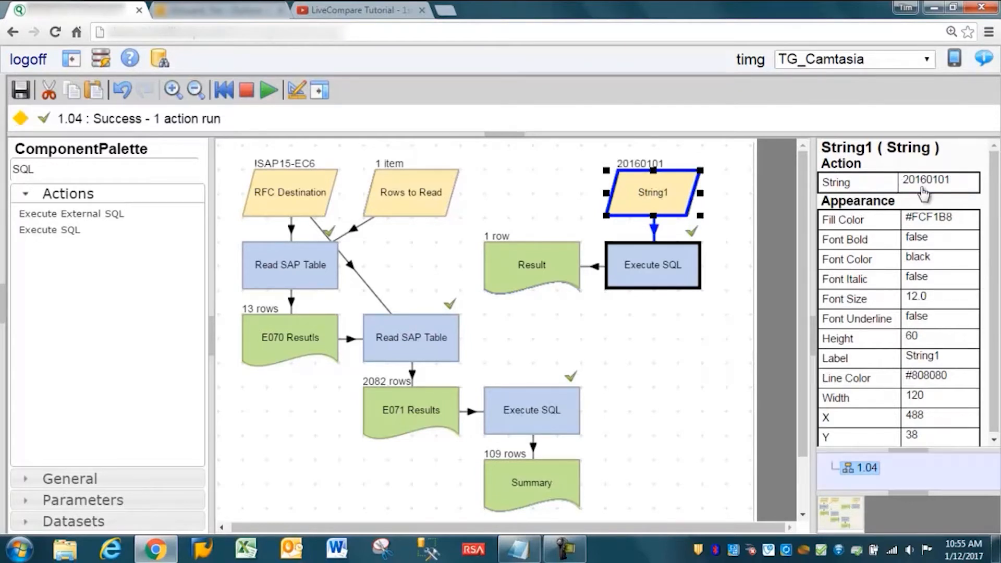
Rerun only the Execute SQL action connected to String1 and check the LO value in the Result table.
right_click(662, 265)
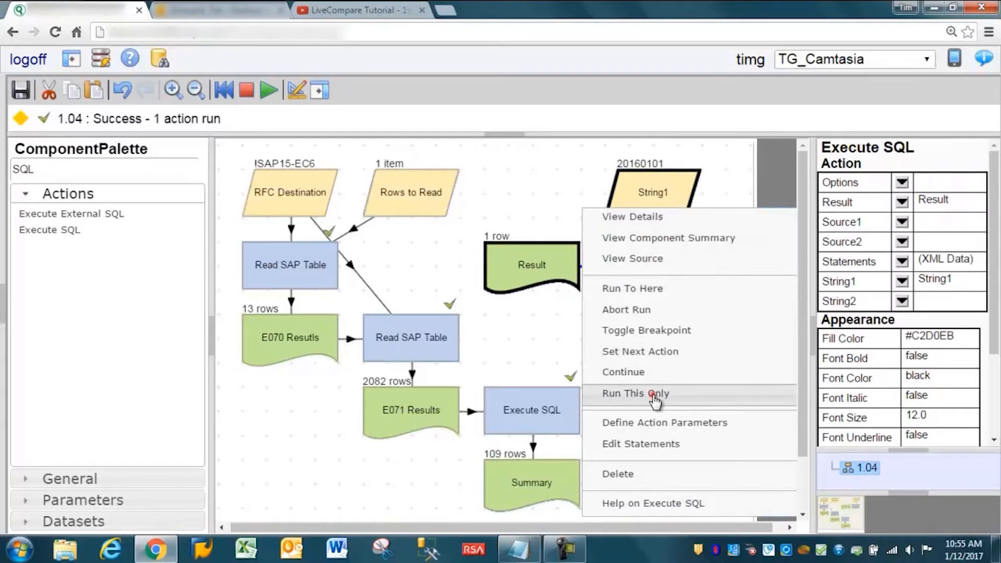
click(653, 395)
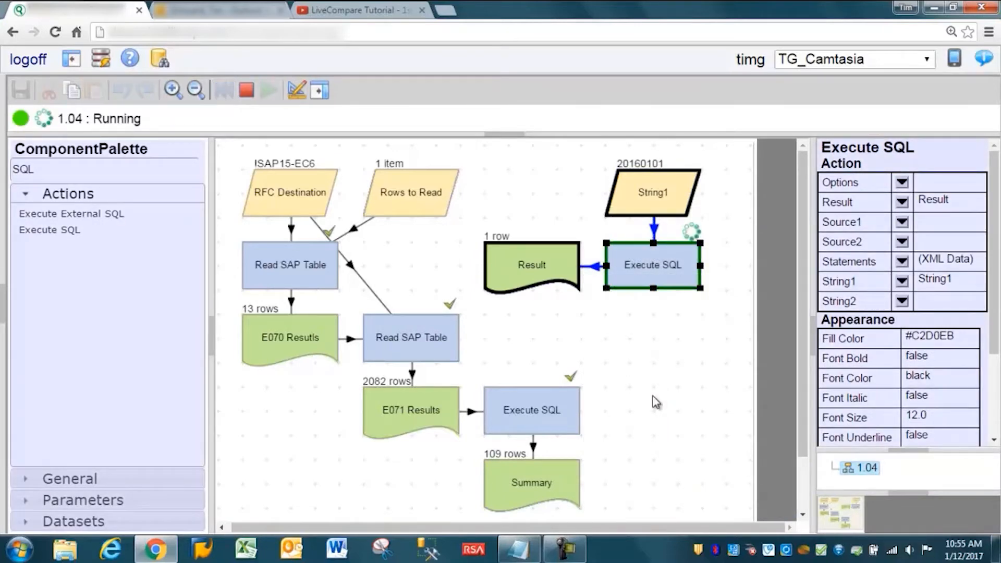
double_click(531, 265)
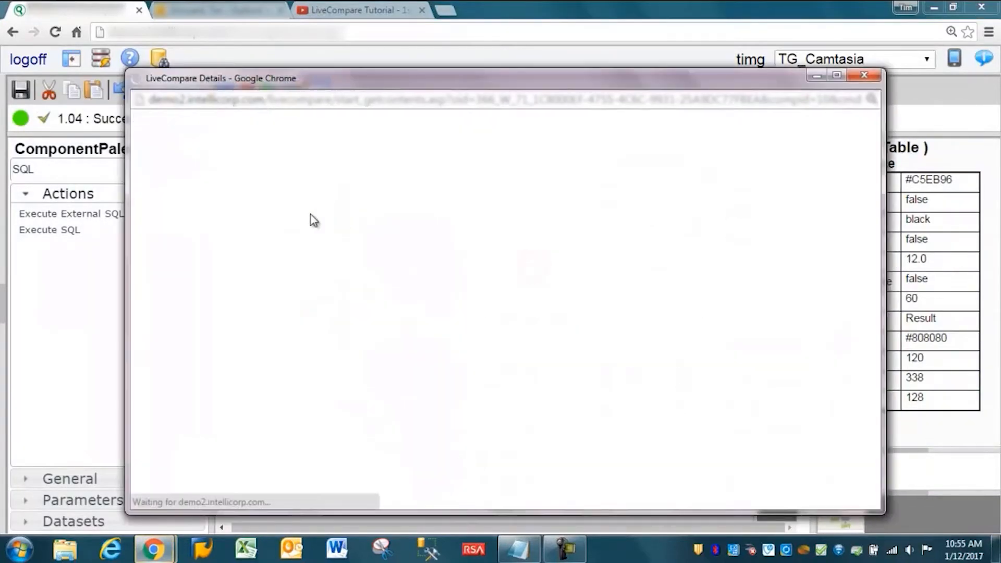
click(235, 164)
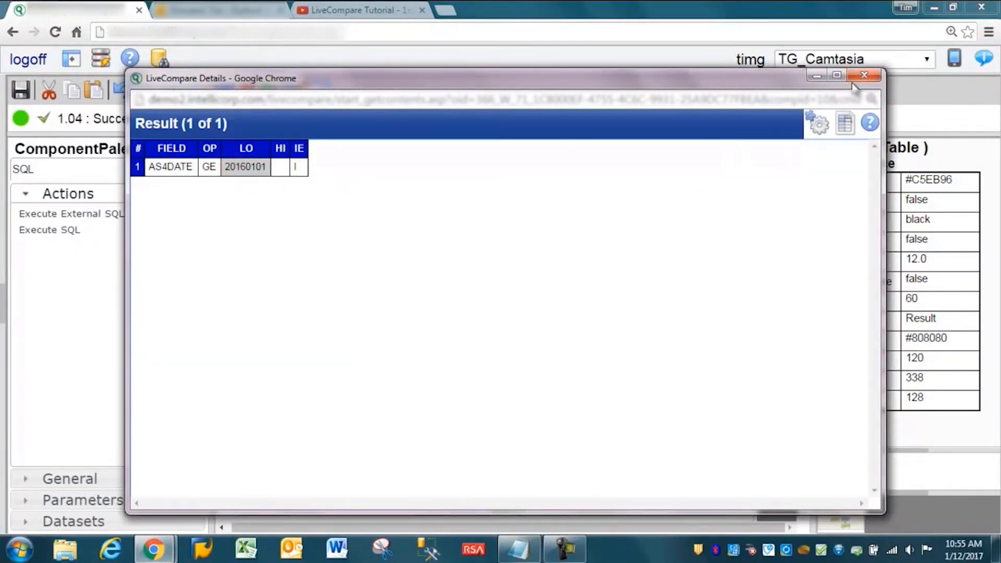
click(864, 76)
View the Rows to Read select list and compare its low and I/E values with the Result table's row.
double_click(395, 197)
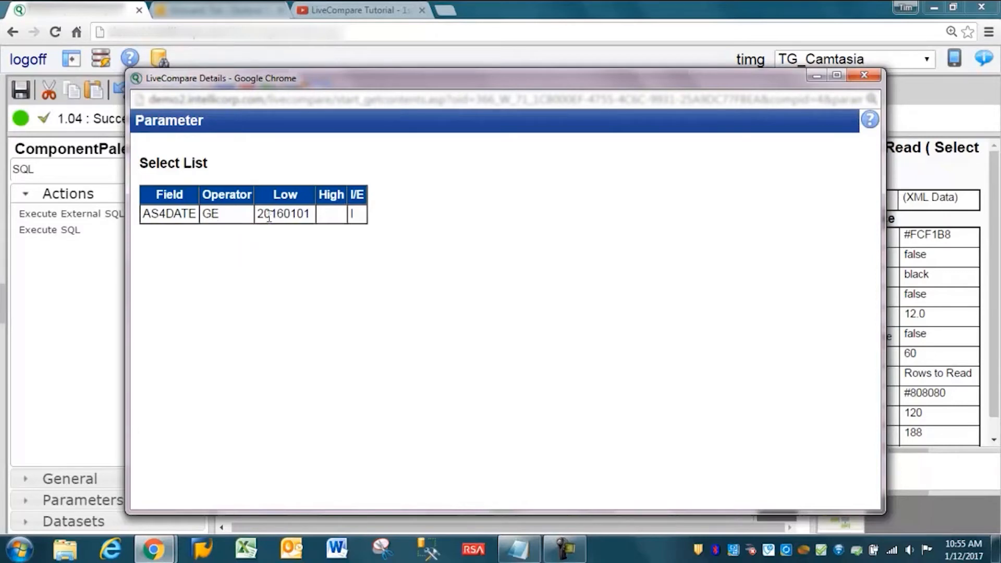
drag(268, 217, 296, 215)
click(353, 214)
click(864, 76)
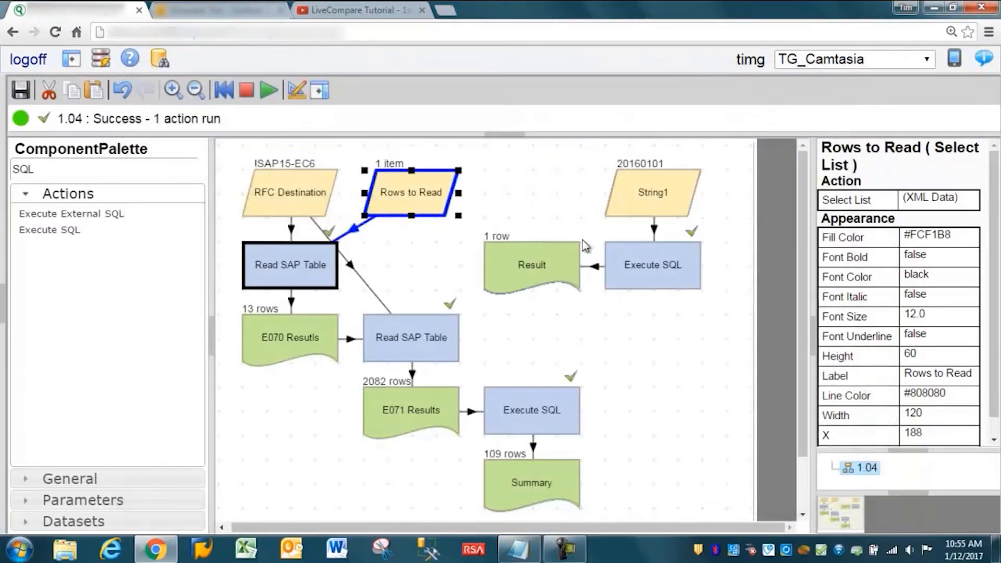
Compare the object types of Rows to Read and Result, and check the inputs of the first Read SAP Table action.
click(281, 268)
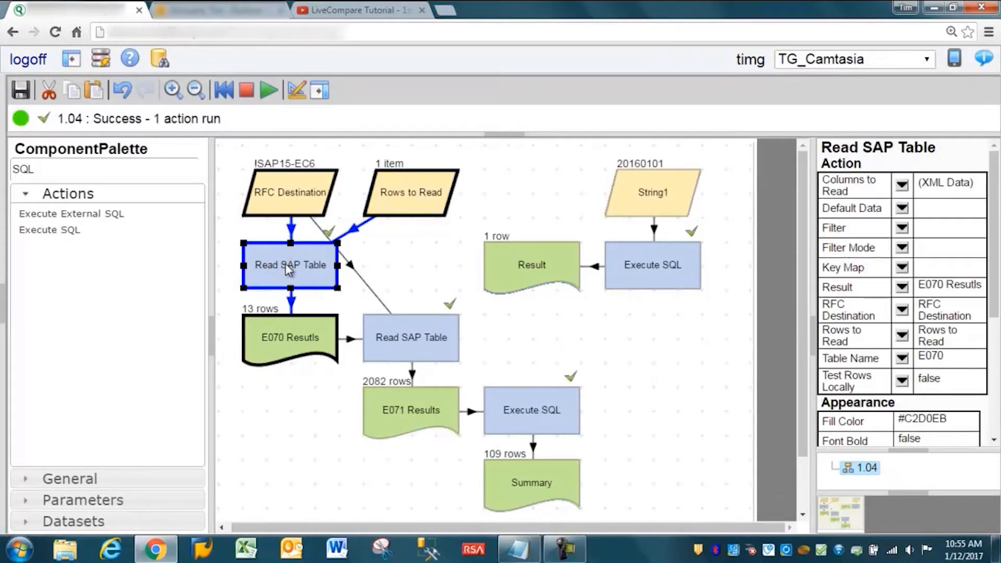
click(417, 208)
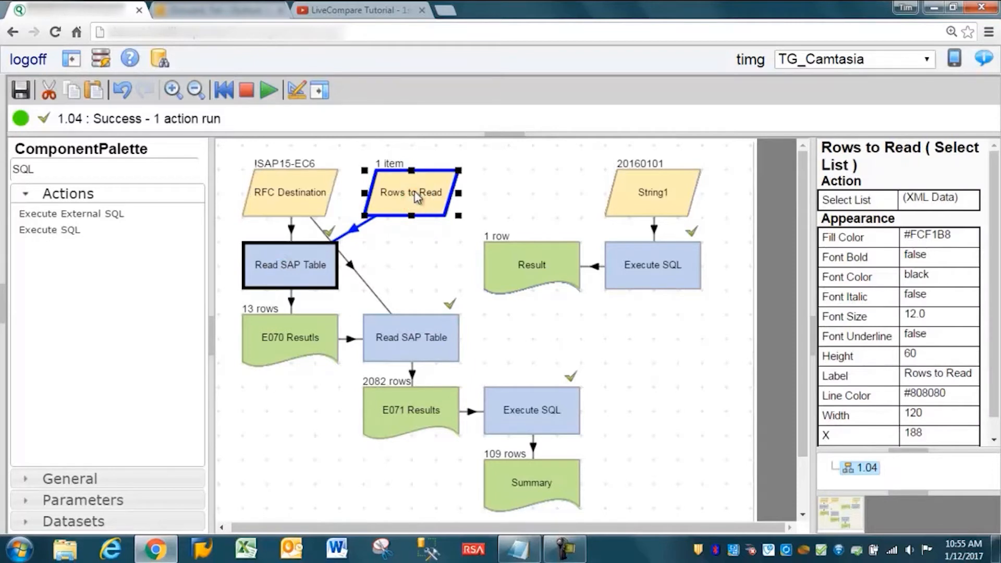
drag(933, 149, 972, 164)
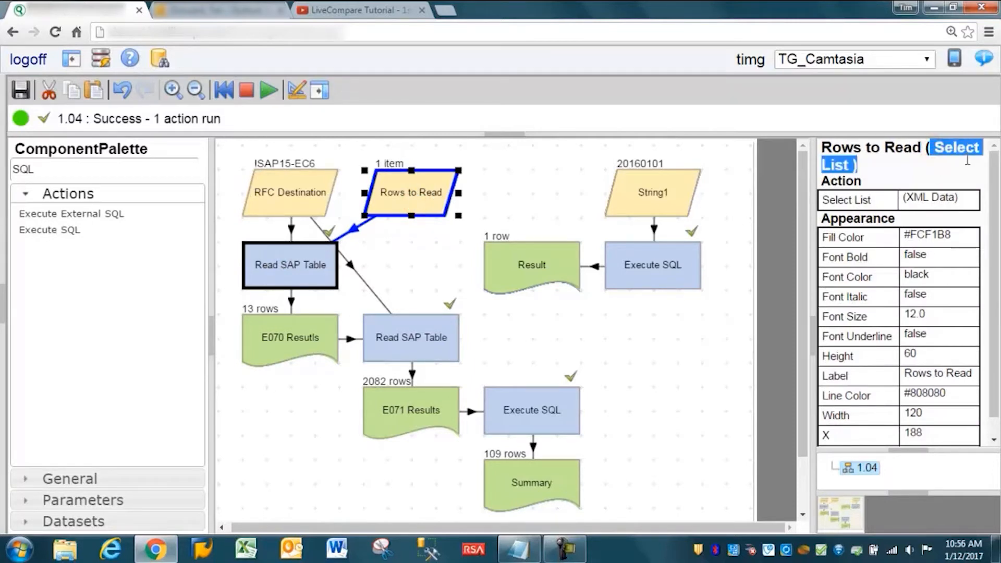
click(530, 268)
drag(882, 148, 913, 149)
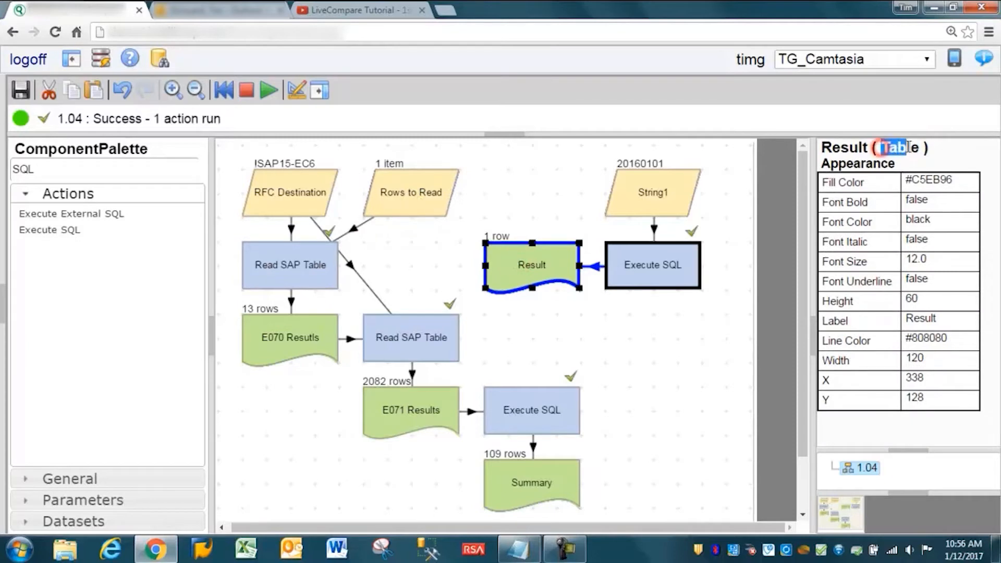
click(305, 264)
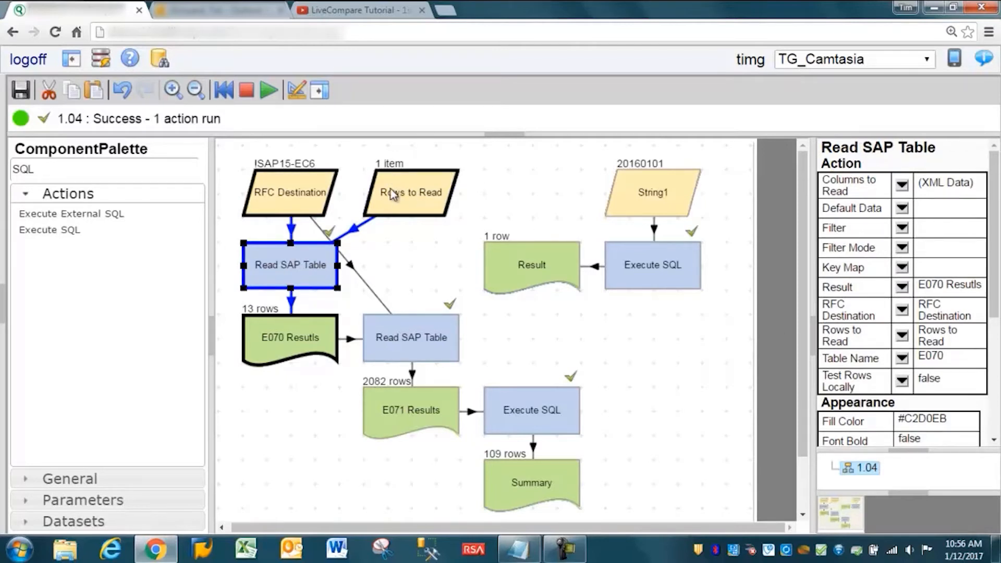
click(398, 201)
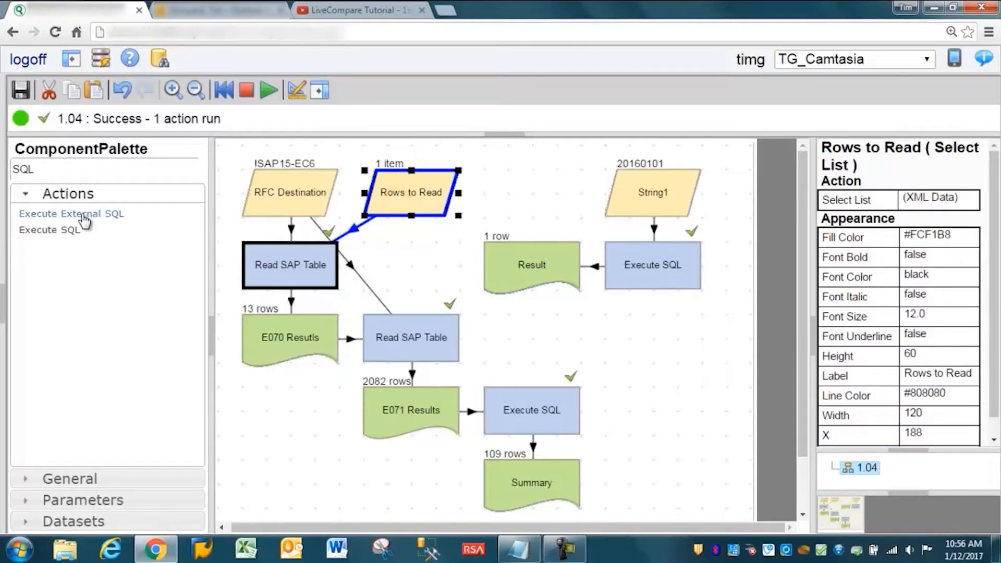
Search the component palette for Conver and add a Convert Data action between the first Read SAP Table action and the Result table.
double_click(49, 170)
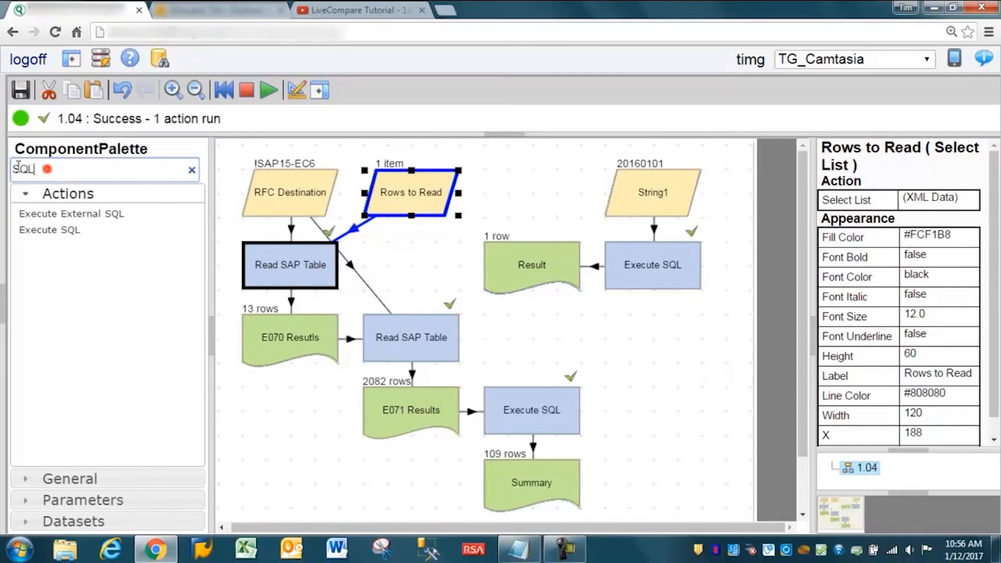
text(Conver)
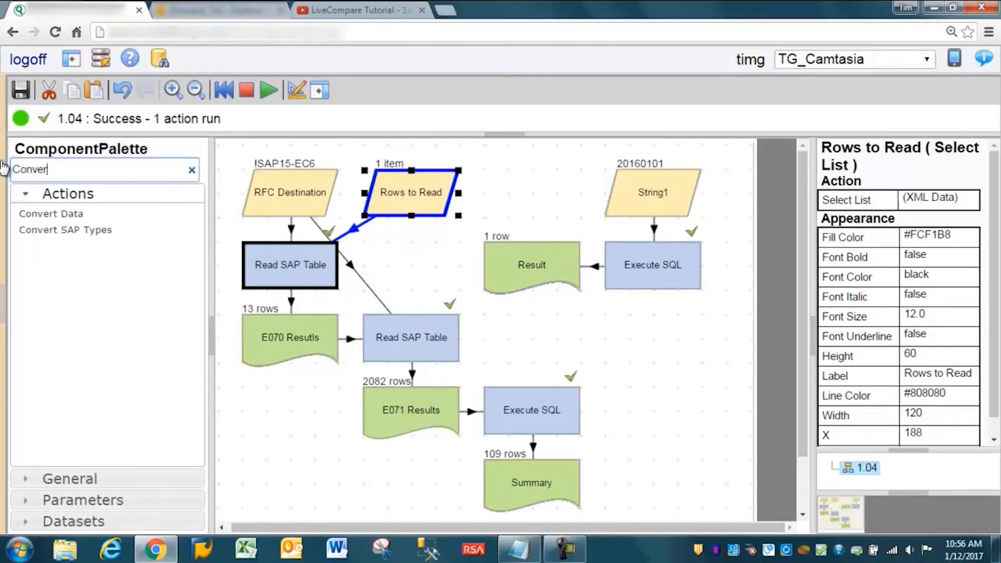
drag(52, 215, 363, 268)
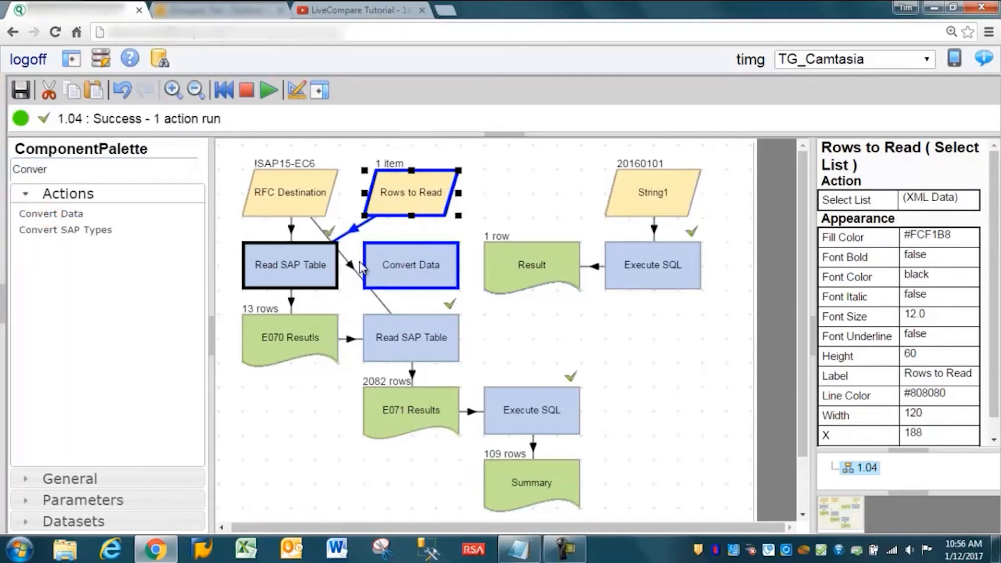
Shift String1, its Execute SQL action and the Result table one grid column right, and place Convert Data beside Result.
drag(735, 147, 505, 307)
drag(516, 264, 629, 262)
click(527, 275)
drag(411, 264, 536, 265)
click(652, 340)
Compare the object types of the Result table and the Rows to Read parameter.
click(636, 272)
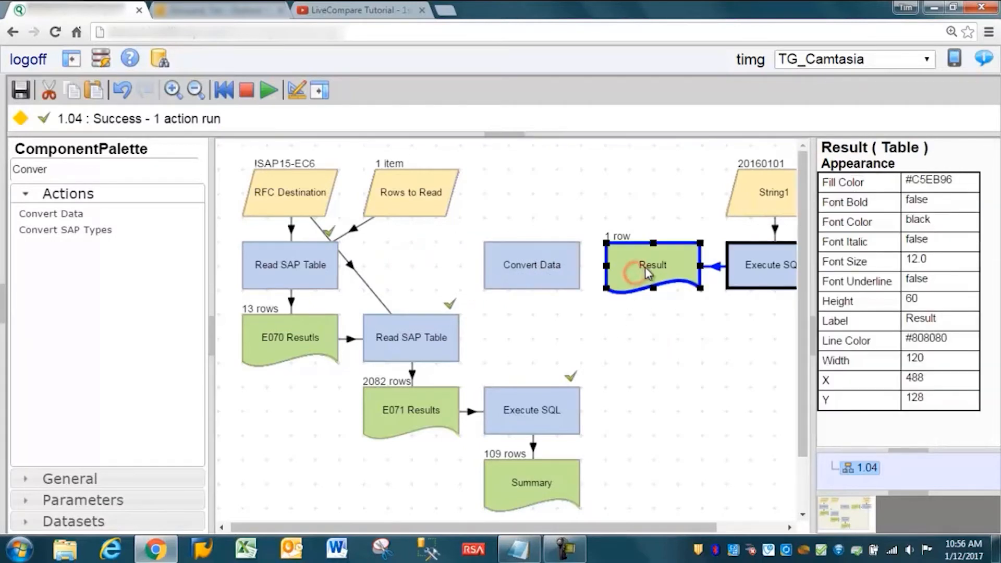
click(401, 188)
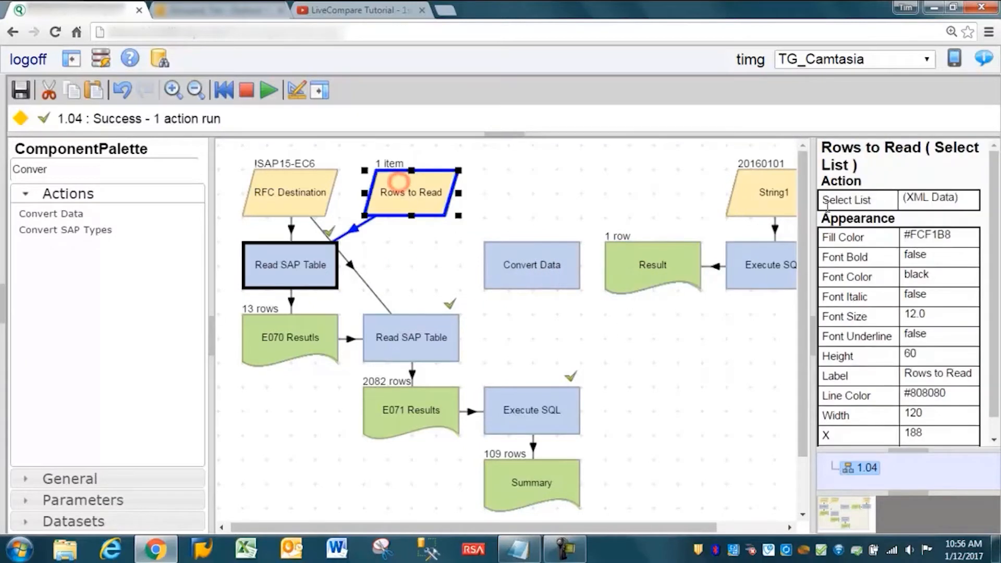
drag(935, 149, 951, 161)
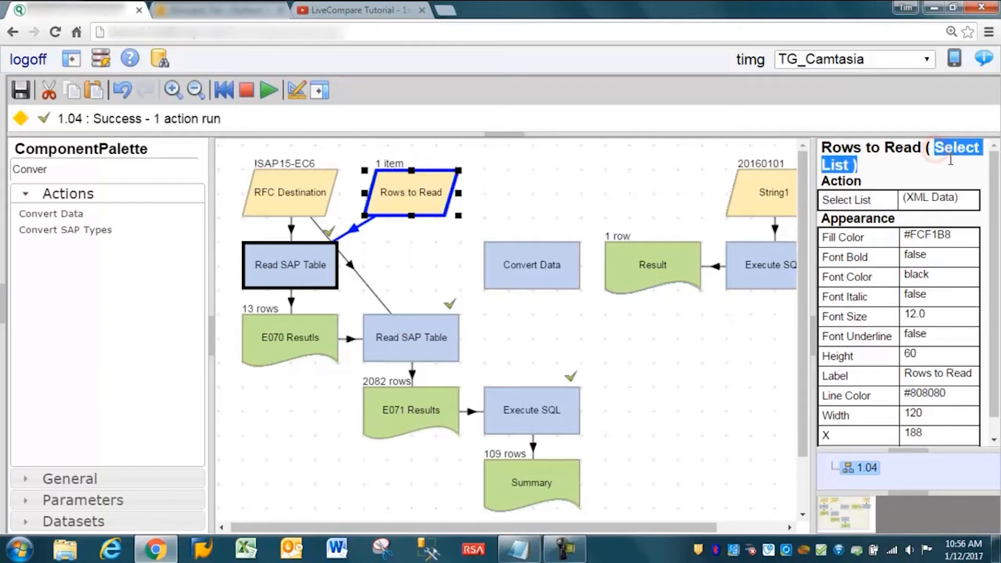
Set the Convert Data action's InTable input to the Result table.
click(545, 274)
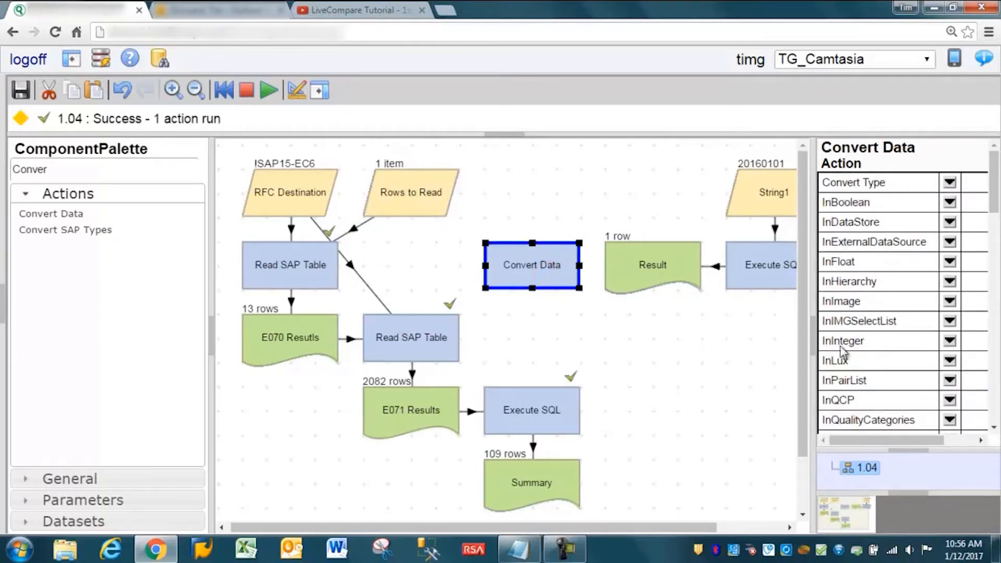
drag(997, 214, 997, 258)
click(950, 267)
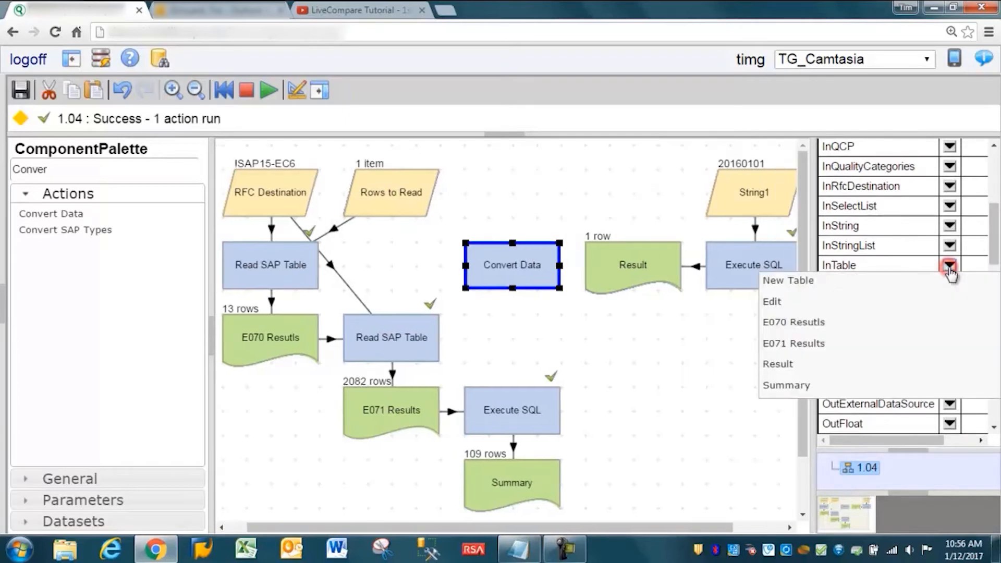
click(777, 366)
Create a new select list for Convert Data's OutSelectList output and place it between Convert Data and the first Read SAP Table action.
drag(996, 219, 997, 318)
drag(835, 283, 870, 284)
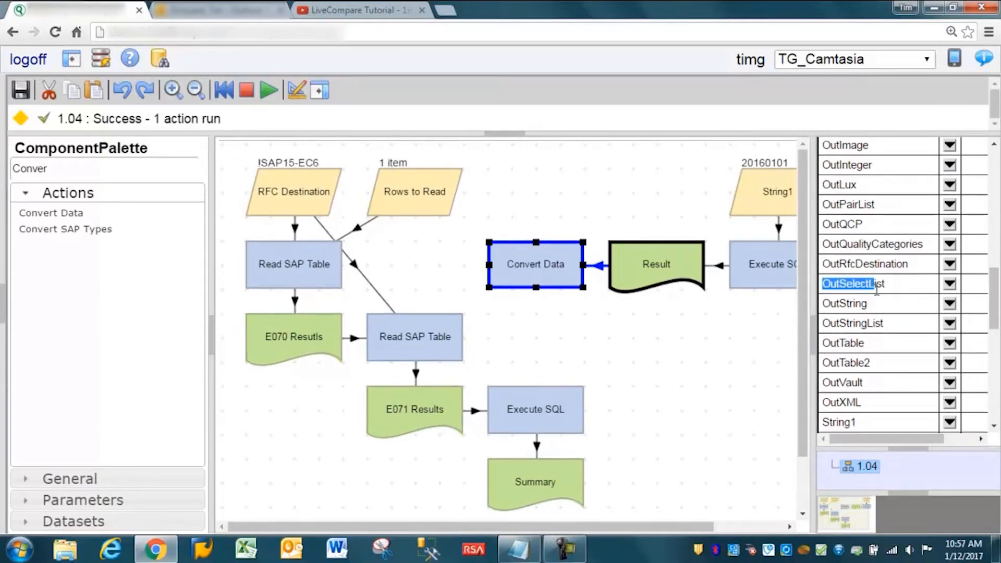
click(950, 284)
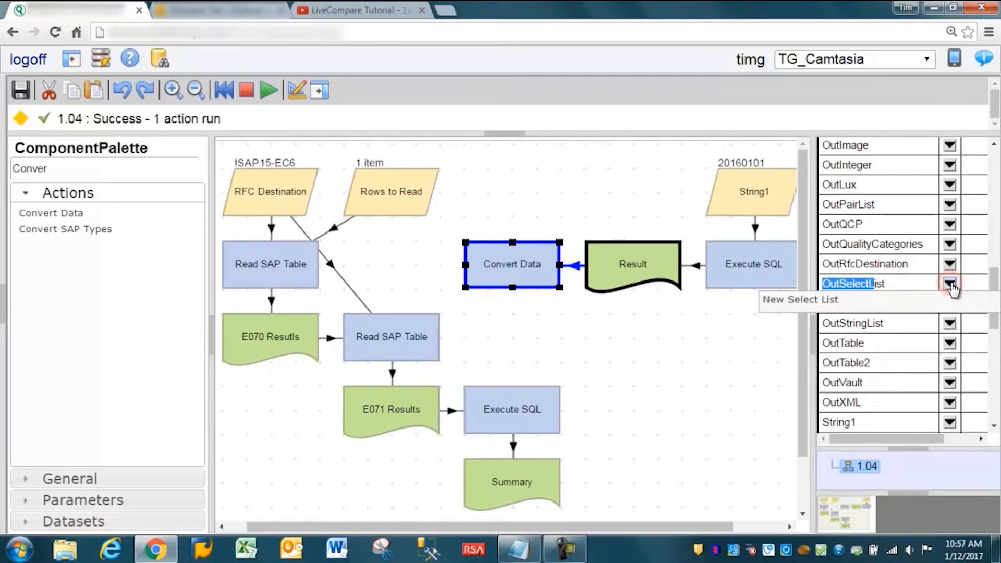
click(801, 300)
click(514, 335)
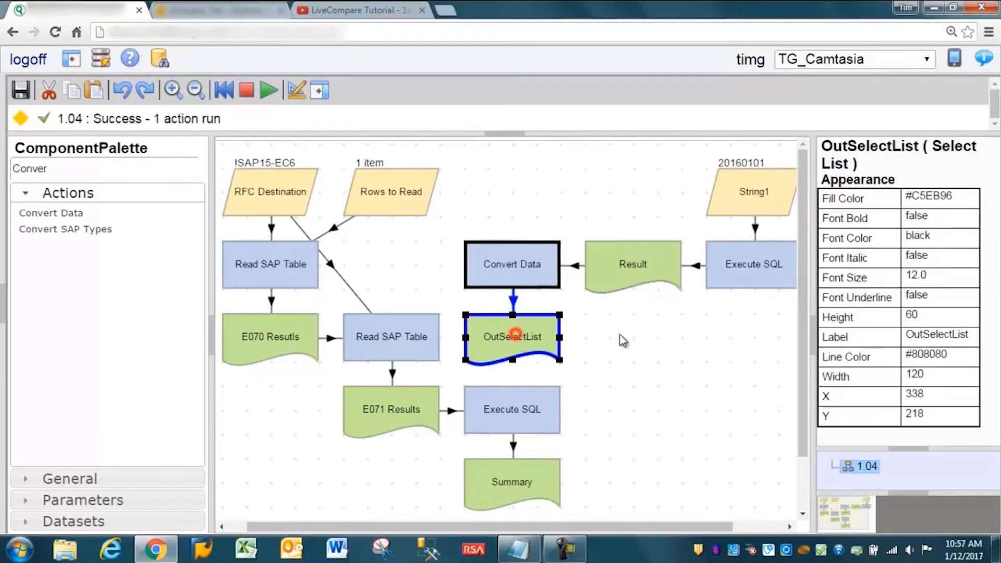
drag(526, 342, 398, 272)
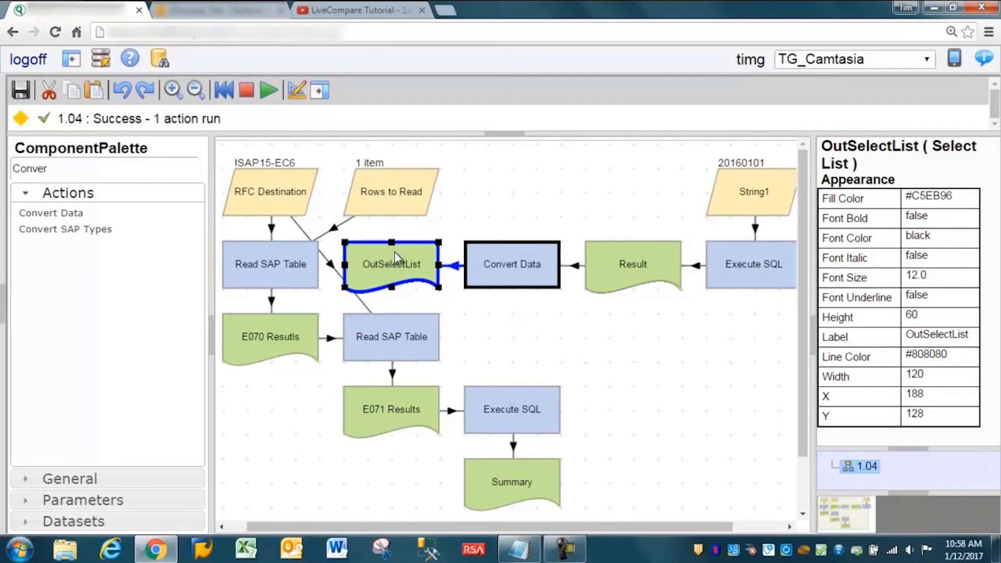
Set Rows to Read of the first Read SAP Table action to OutSelectList and delete the unused Rows to Read parameter.
click(249, 248)
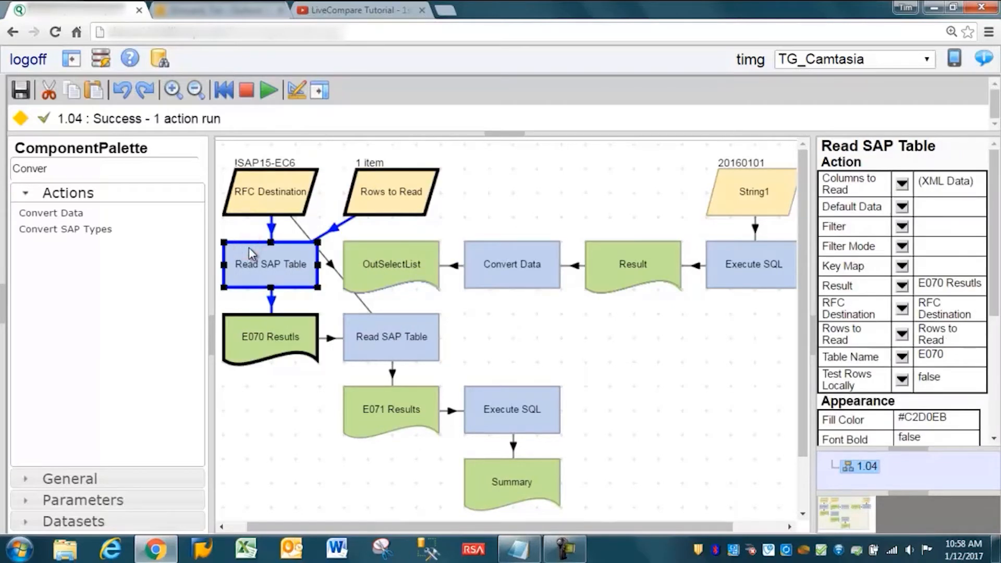
click(902, 337)
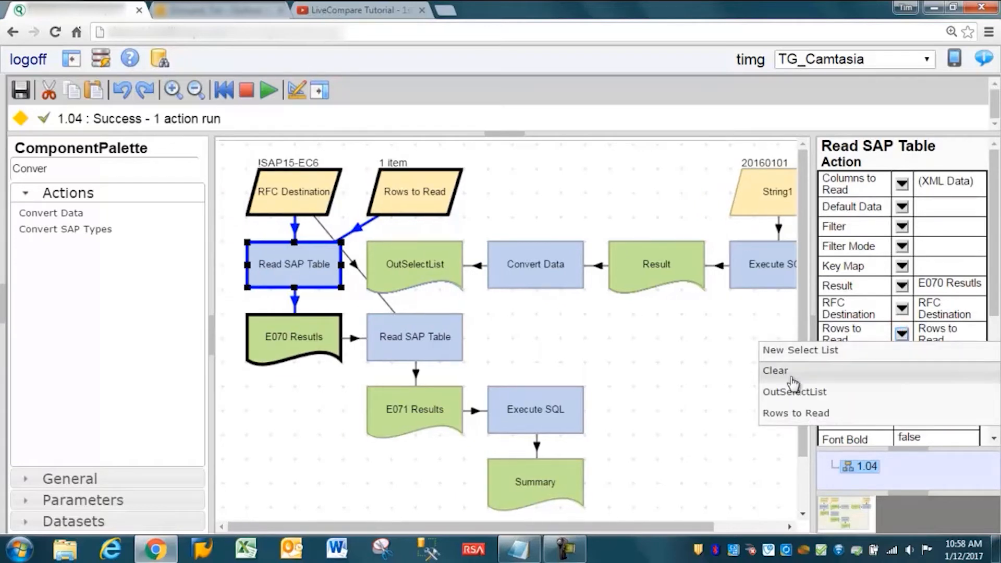
click(790, 394)
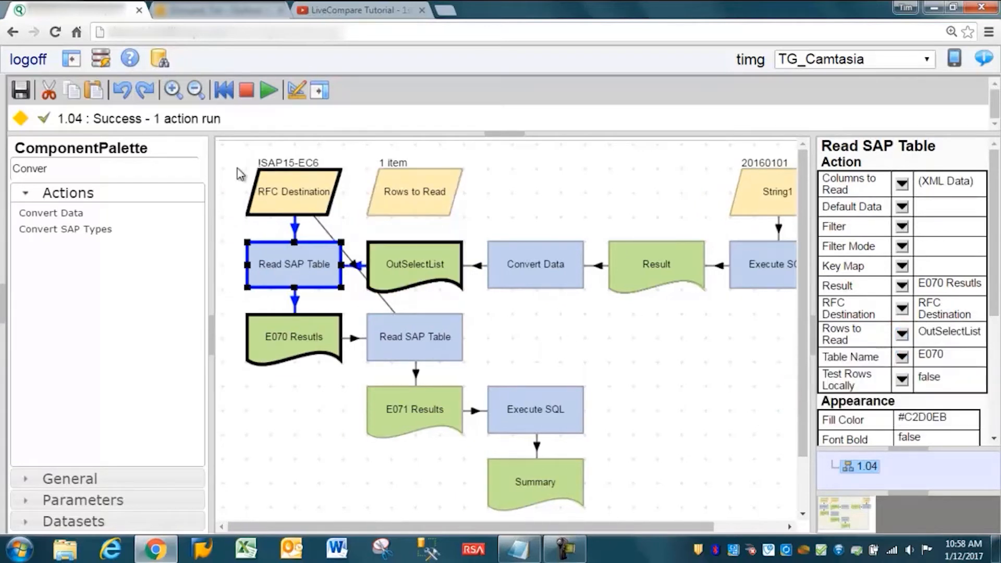
click(392, 201)
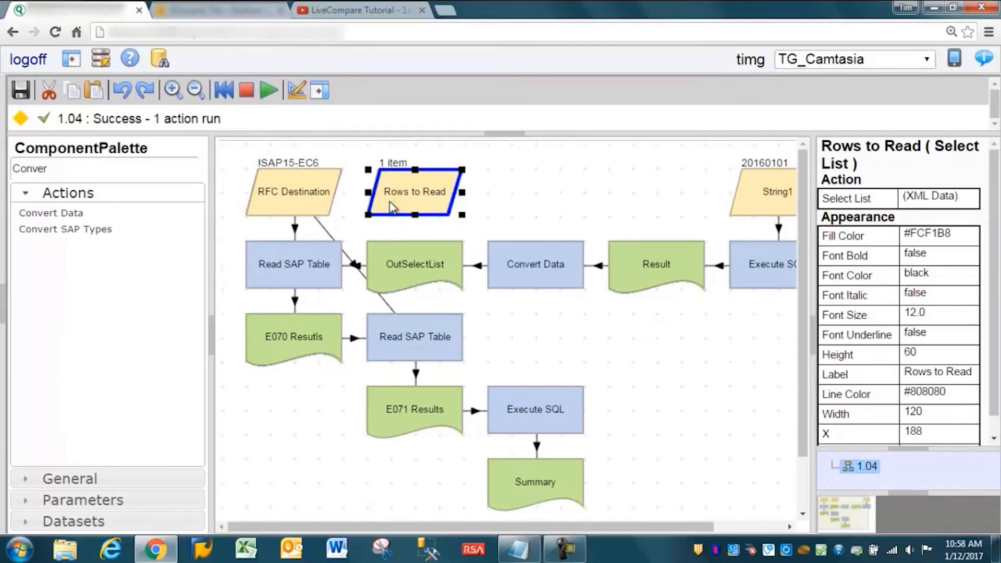
key(Delete)
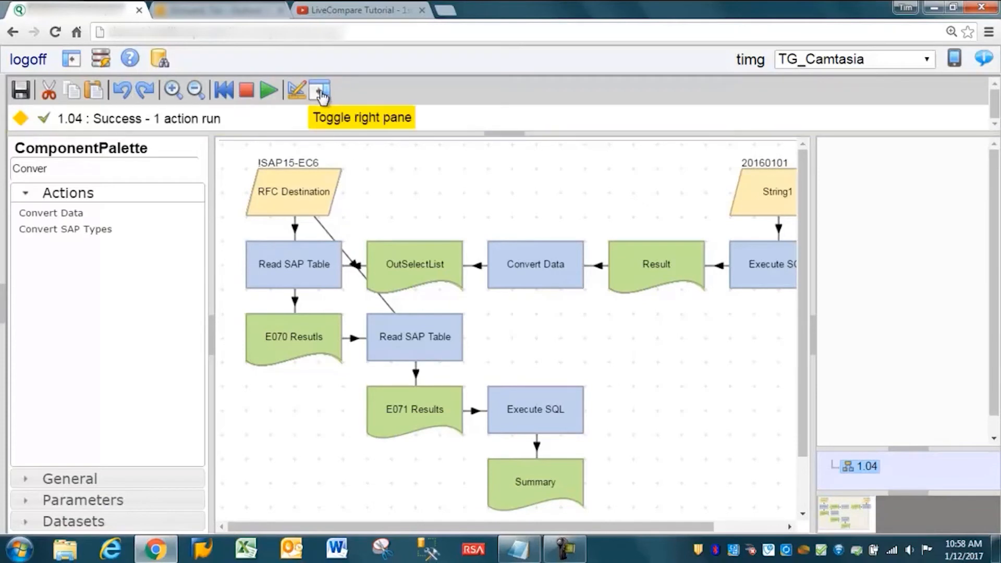
Run the whole workflow with the component palette hidden and review the rows of the Summary table.
click(296, 90)
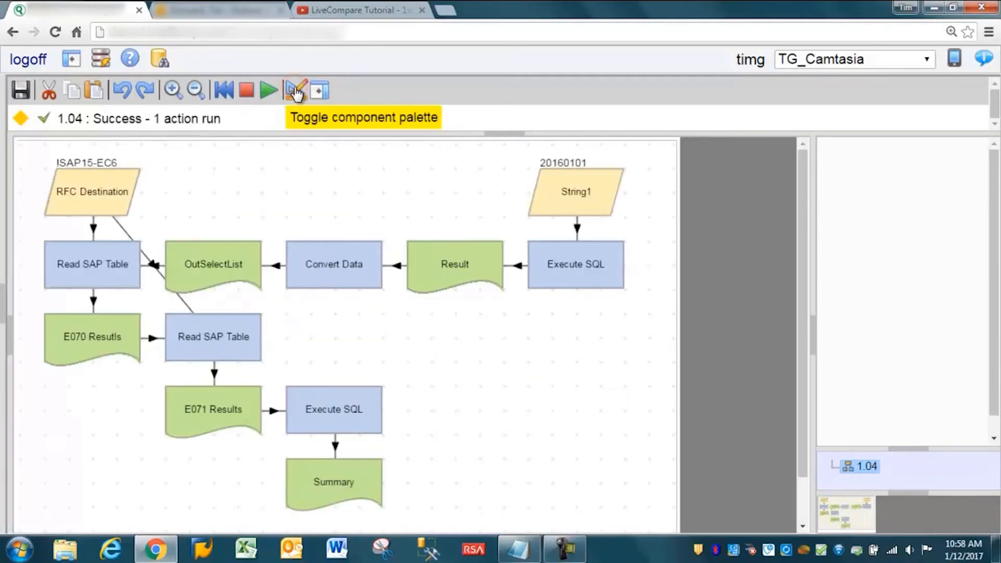
click(307, 179)
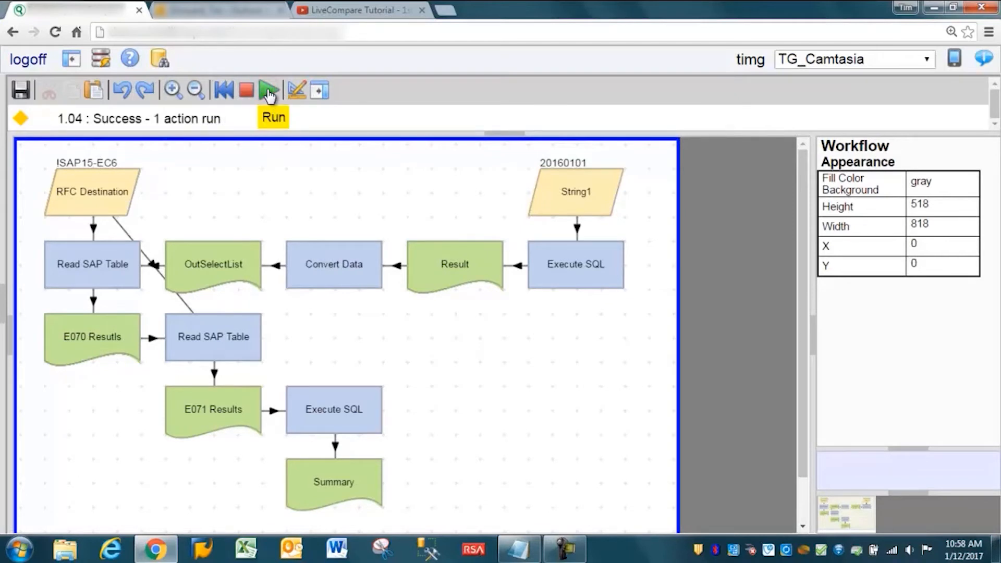
click(269, 91)
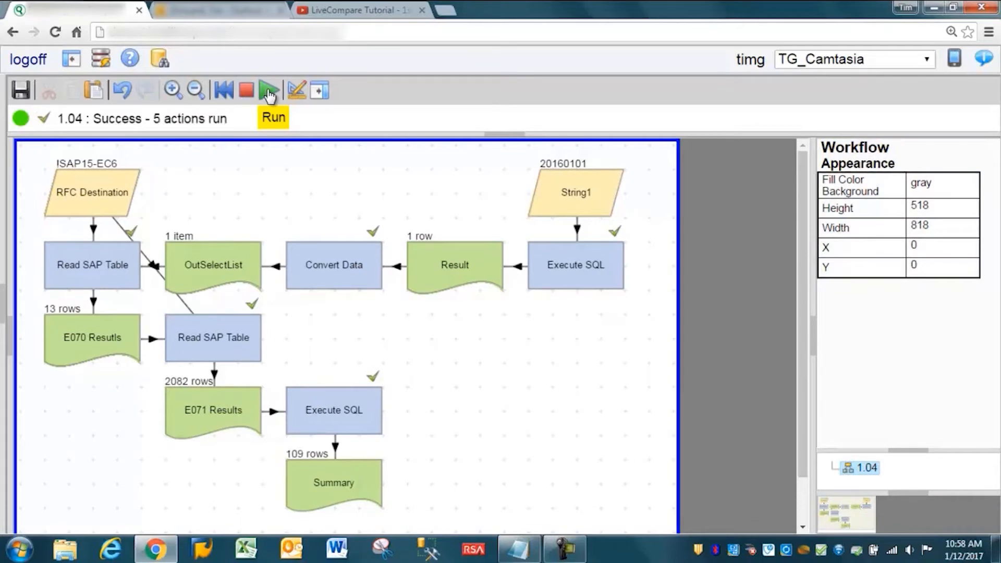
double_click(357, 490)
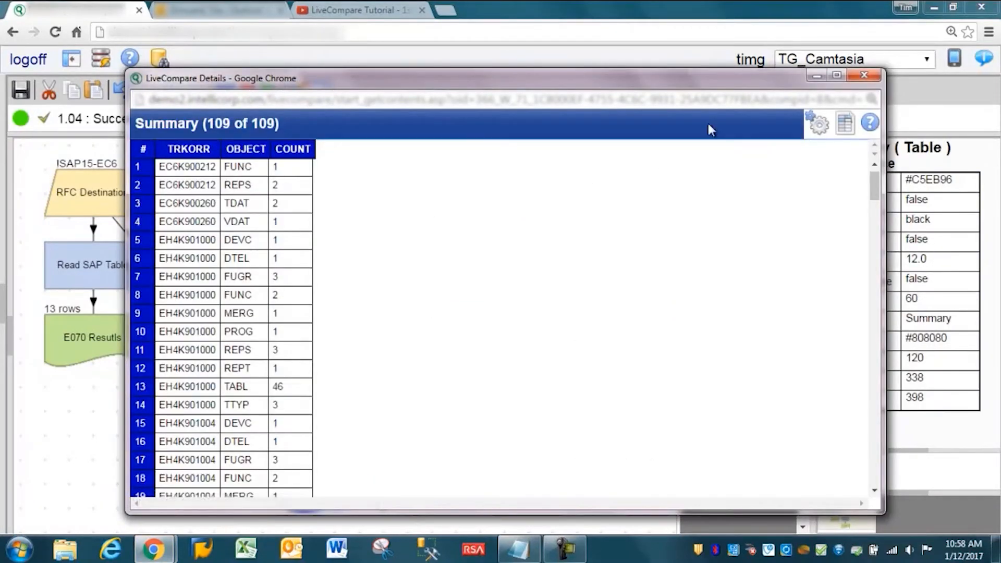
click(866, 76)
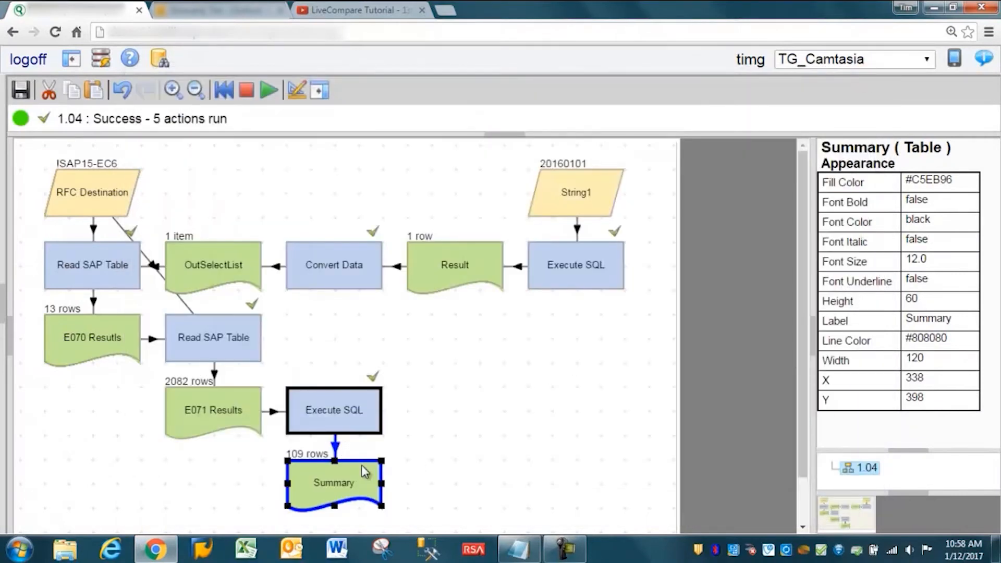
Search the component palette for report and add a Create HTML Report action below E071 Results, beside Summary.
click(295, 93)
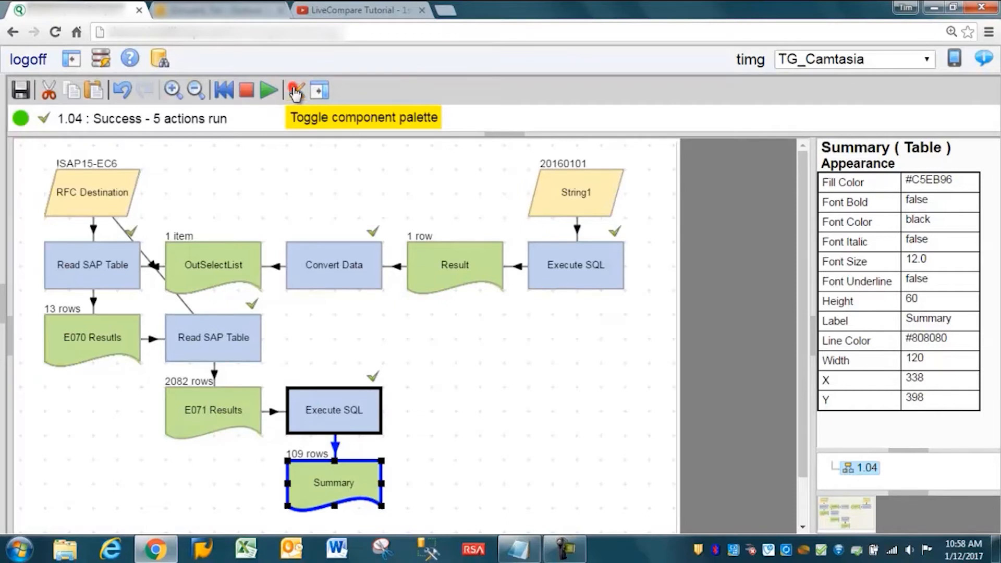
drag(67, 168, 4, 170)
text(report)
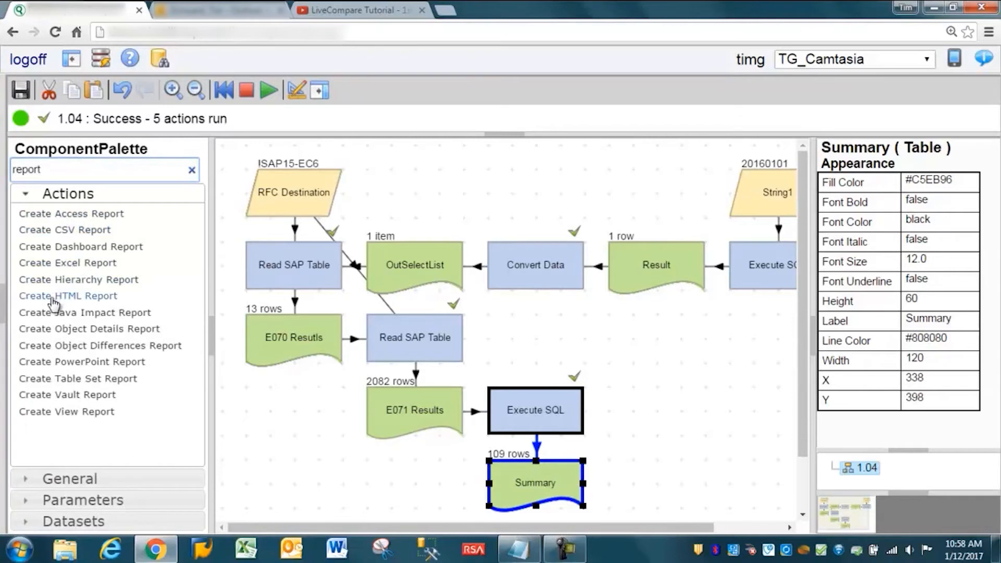
drag(39, 296, 652, 492)
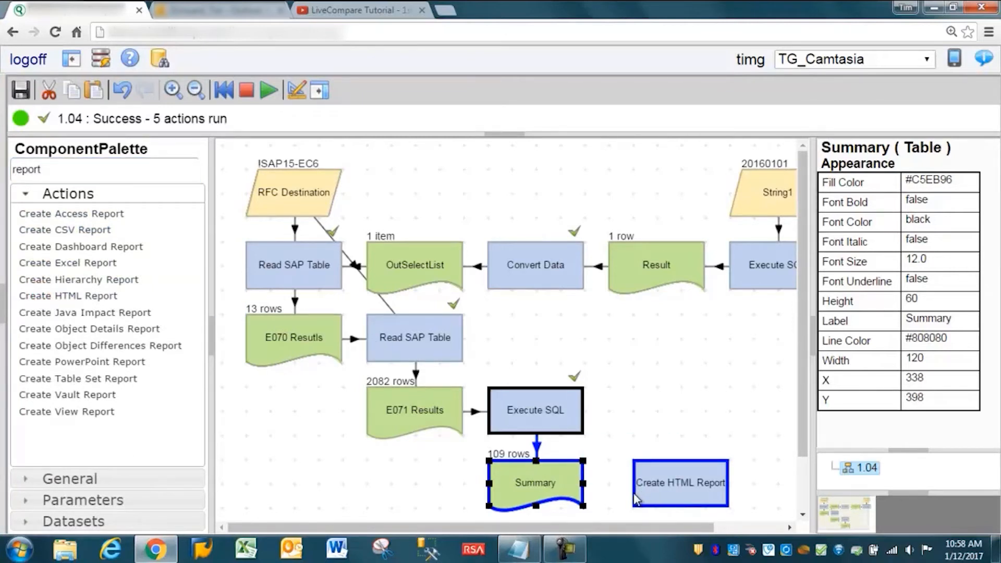
drag(635, 498, 384, 477)
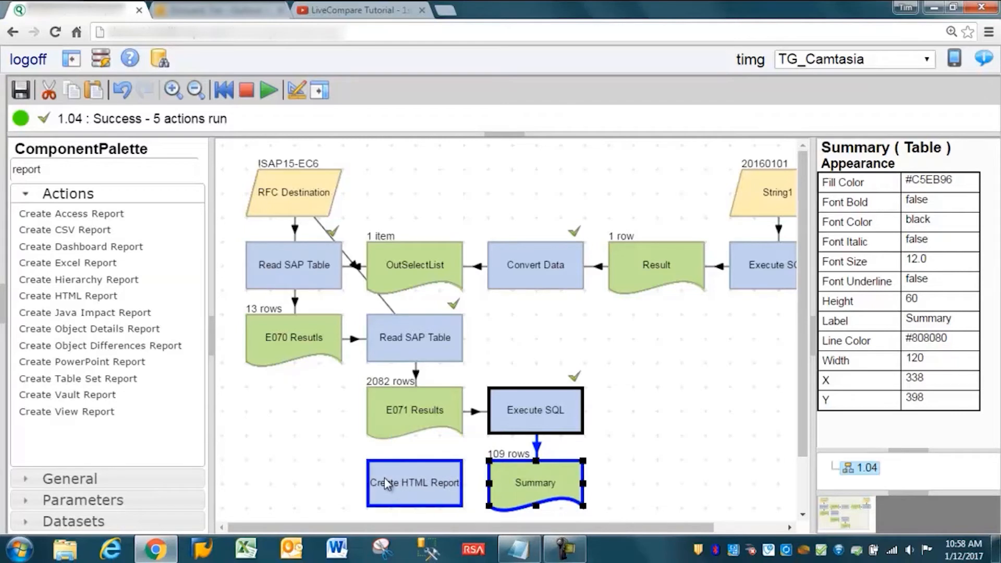
Set the Create HTML Report action's Source1 to Summary and Source2 to E071 Results.
click(392, 413)
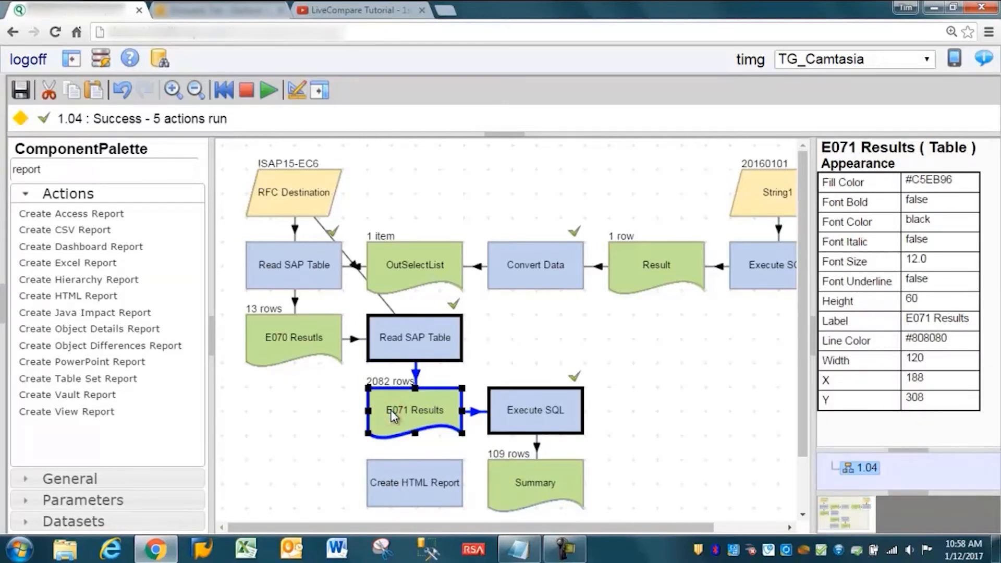
click(405, 489)
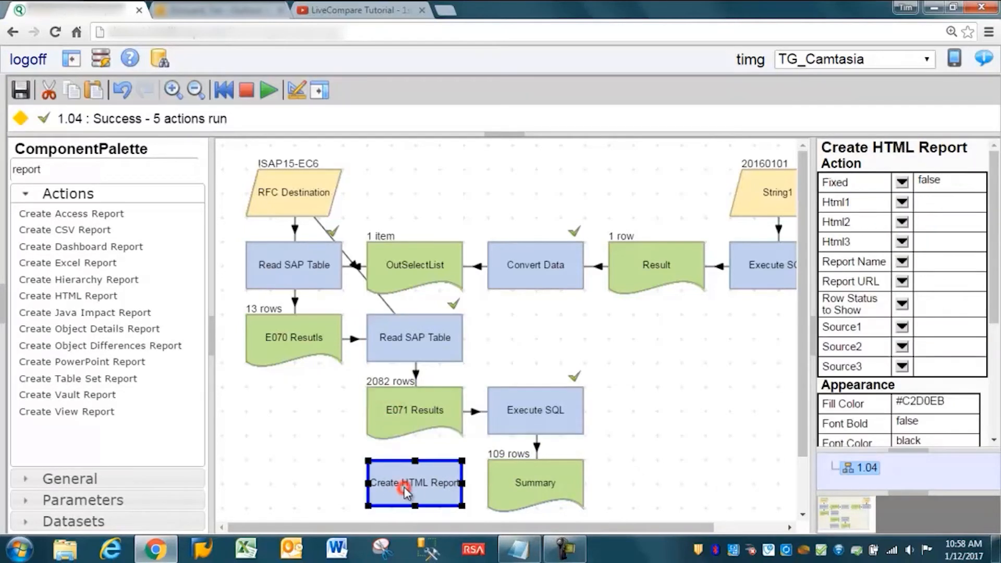
click(903, 327)
click(787, 426)
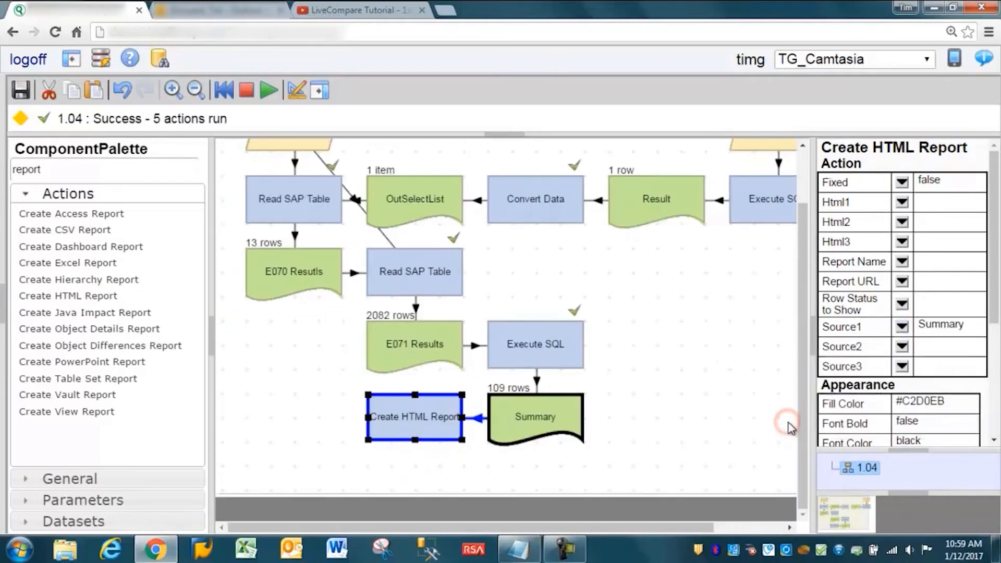
click(902, 347)
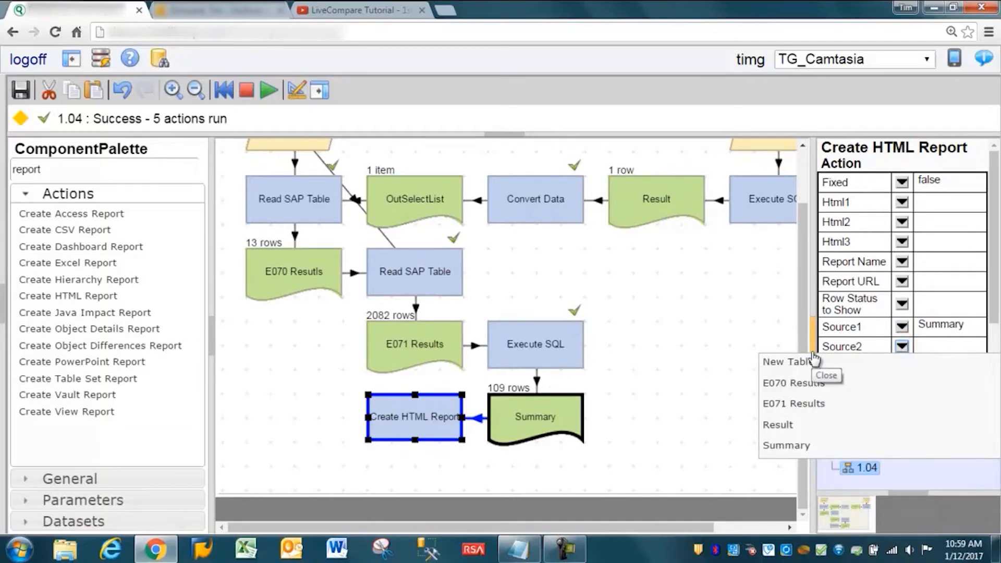
click(788, 405)
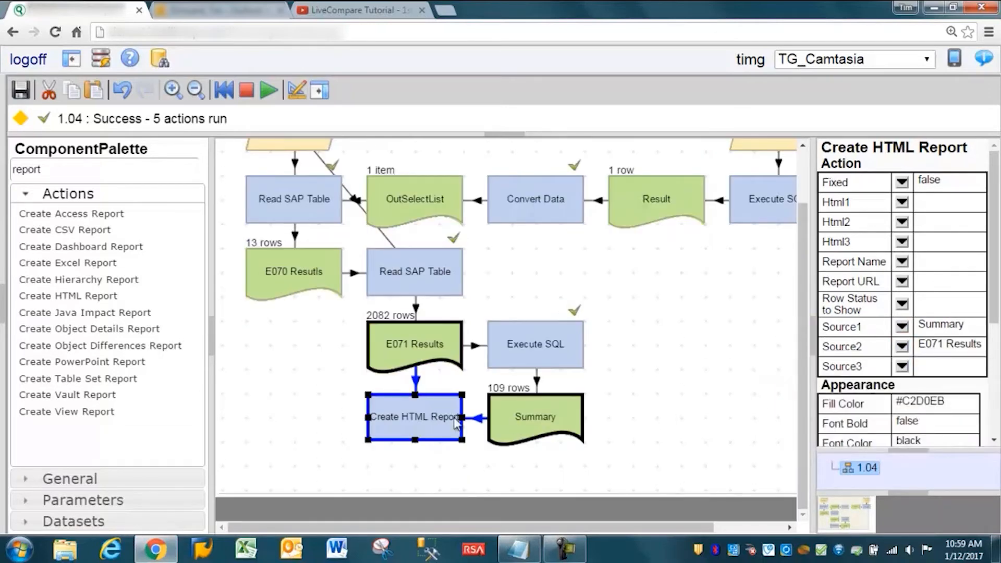
Rename the E071 Results table as Details.
click(418, 355)
click(537, 417)
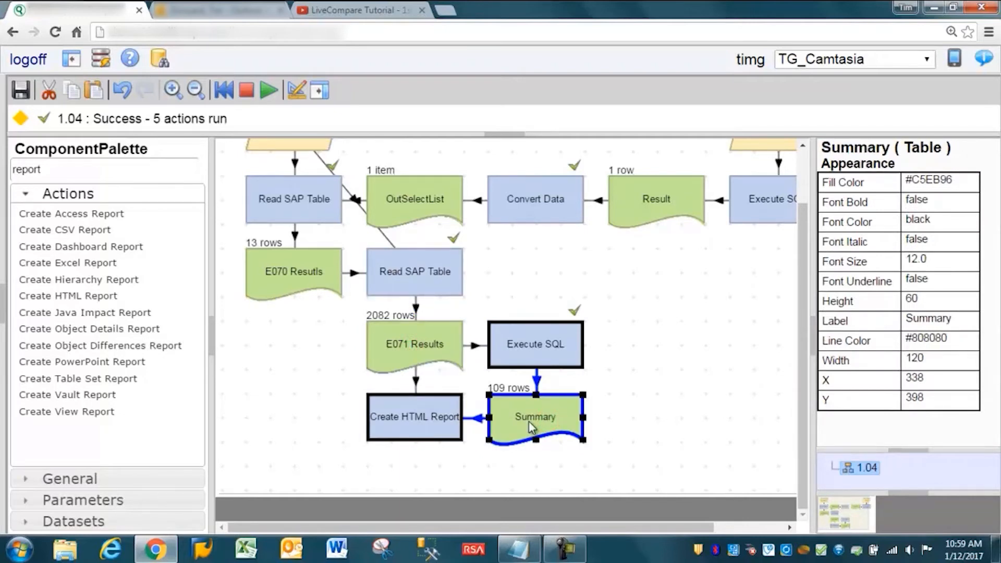
click(406, 337)
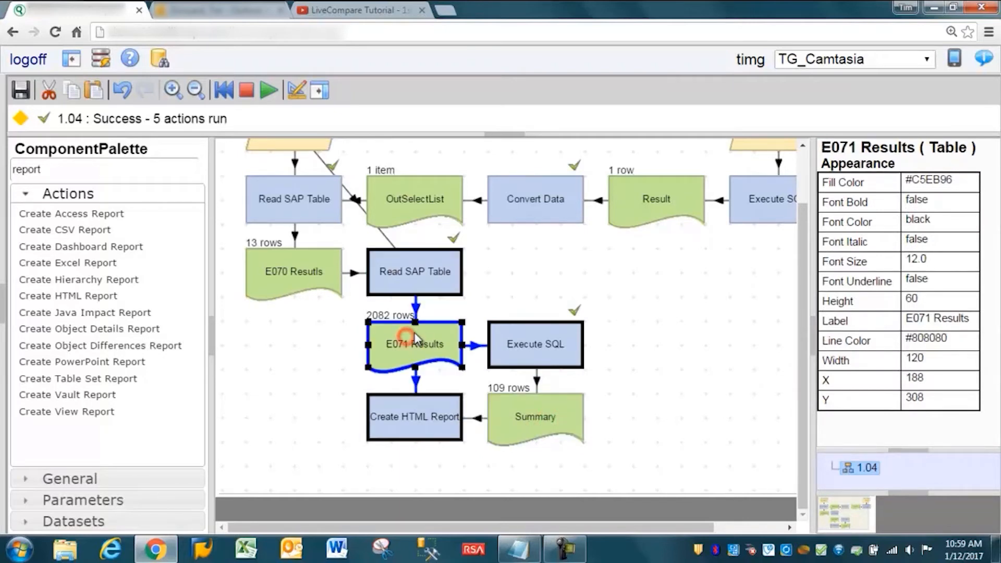
click(931, 320)
text(D)
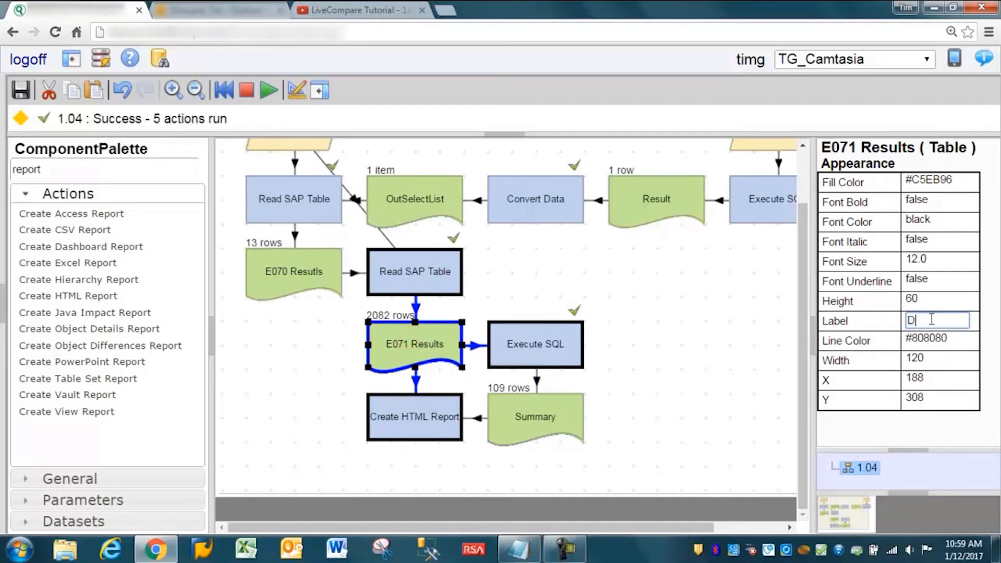
text(etialsls)
key(Return)
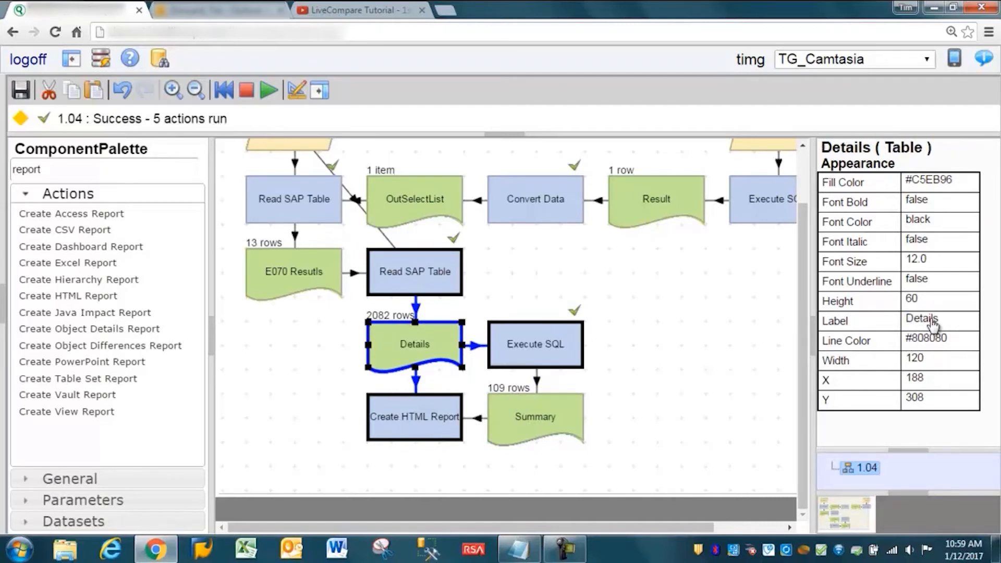
Create a new output for the Create HTML Report action's Report URL.
click(420, 416)
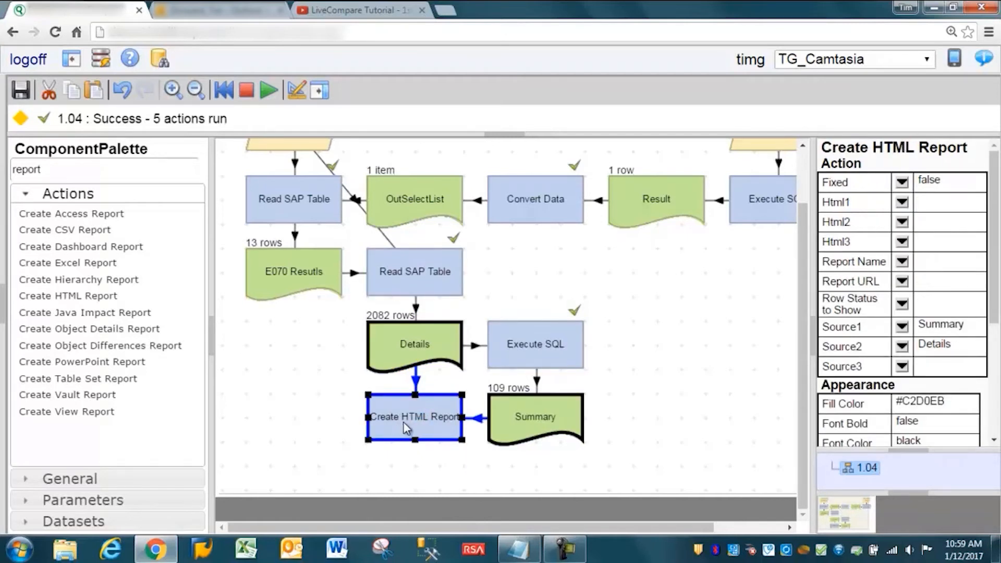
click(902, 282)
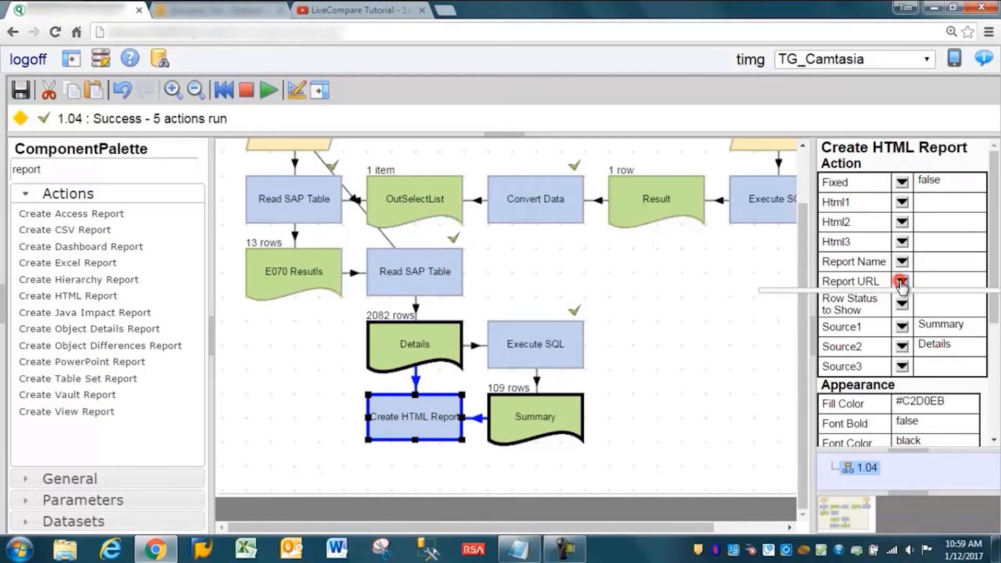
click(798, 296)
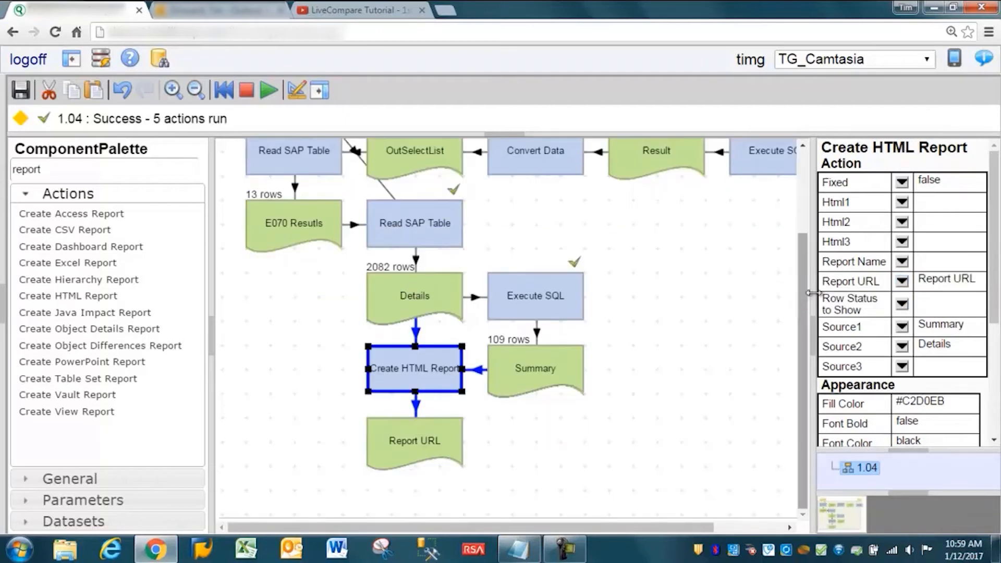
Give the Create HTML Report action the report name TPRT RPT and run that action.
click(902, 262)
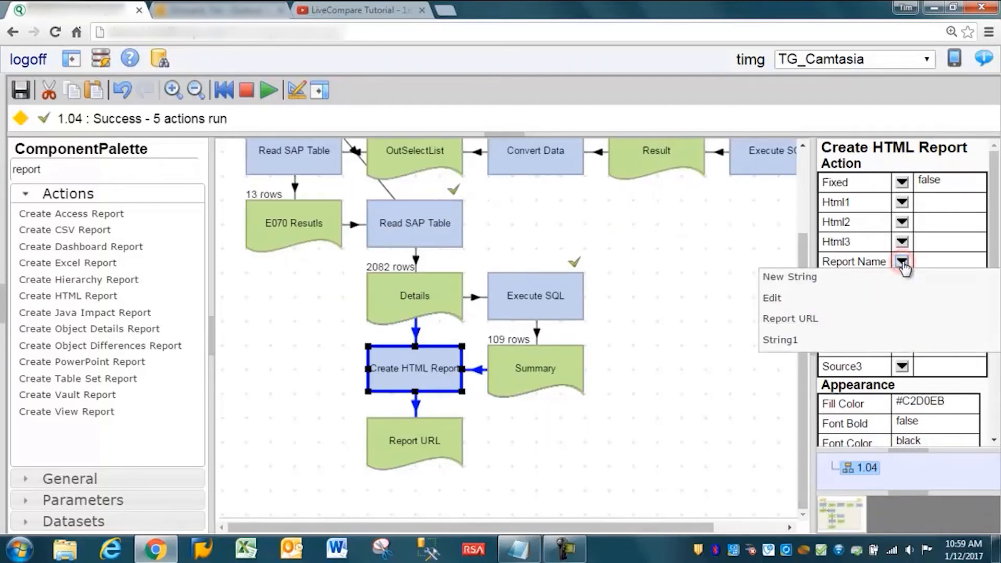
click(796, 296)
text(TPRT RPT)
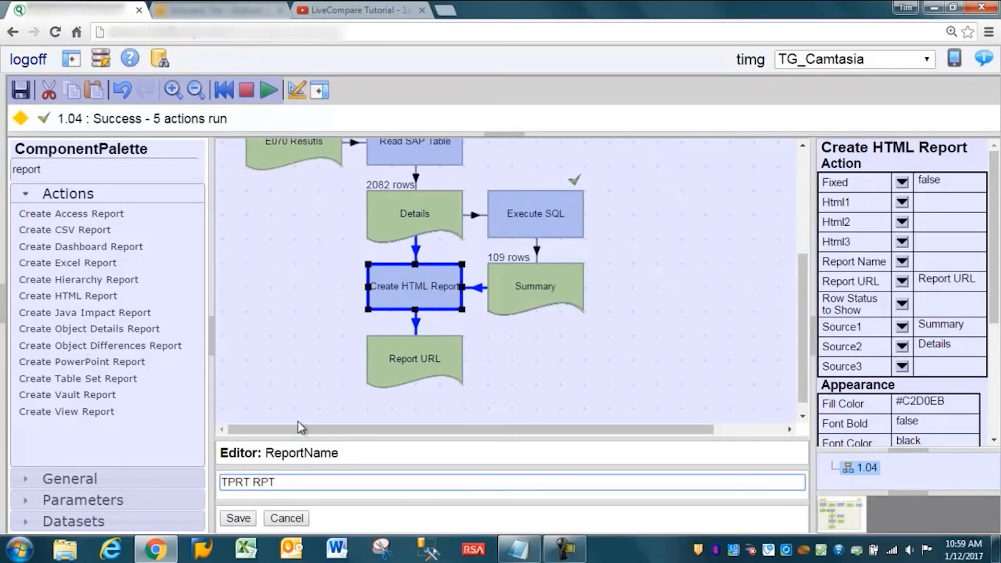
click(239, 518)
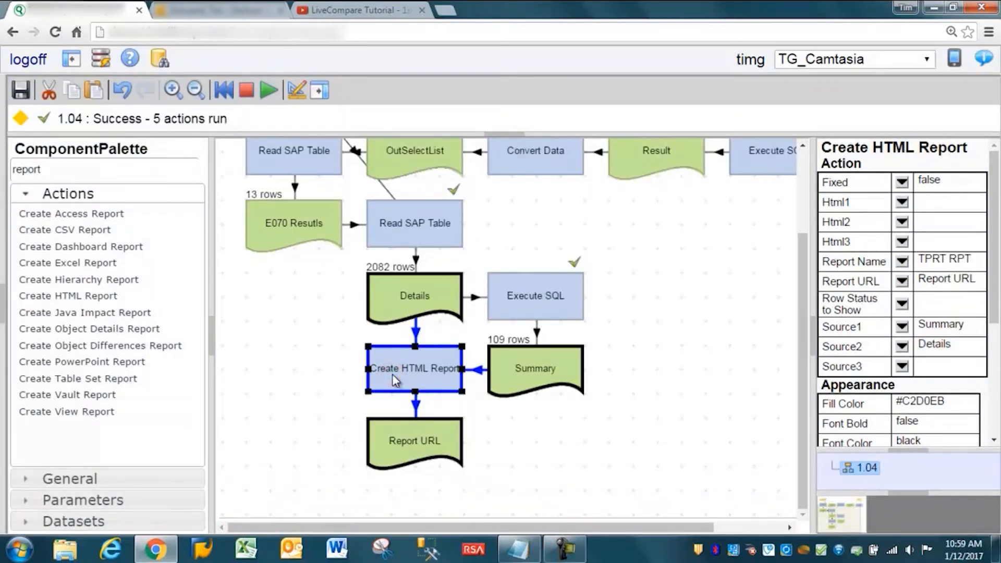
double_click(393, 374)
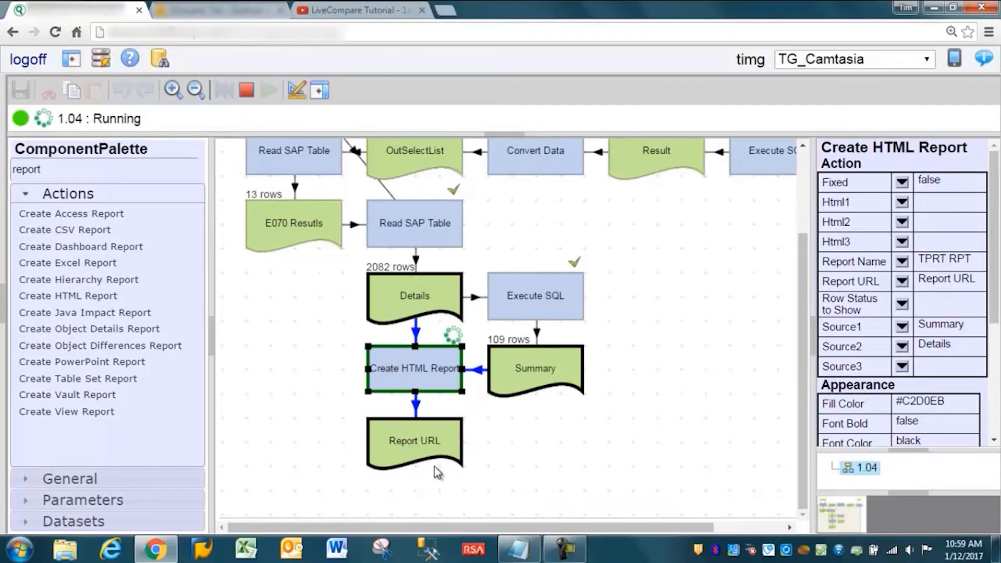
Open the generated report from Report URL, view its Summary and Details pages, and close it.
double_click(400, 441)
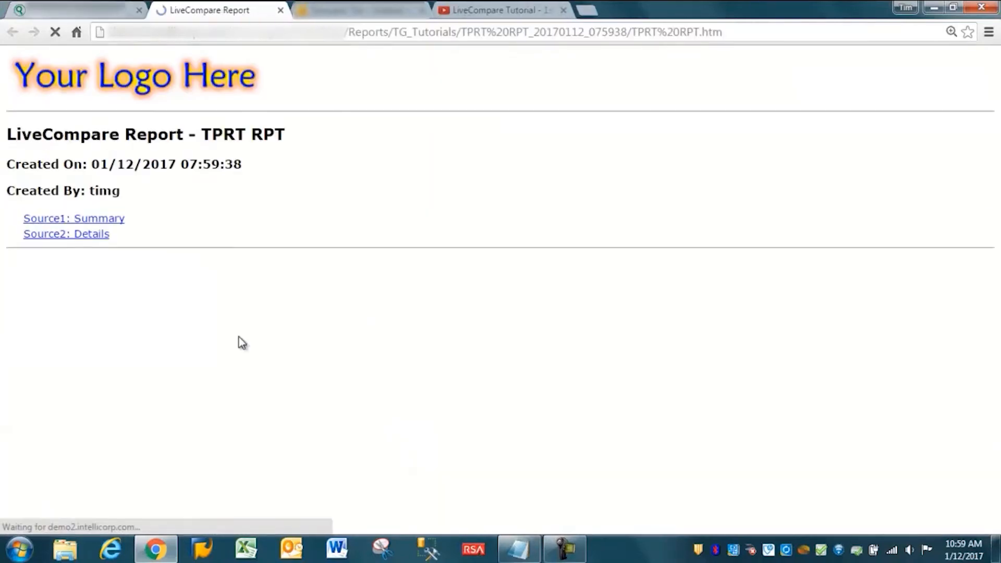
click(78, 218)
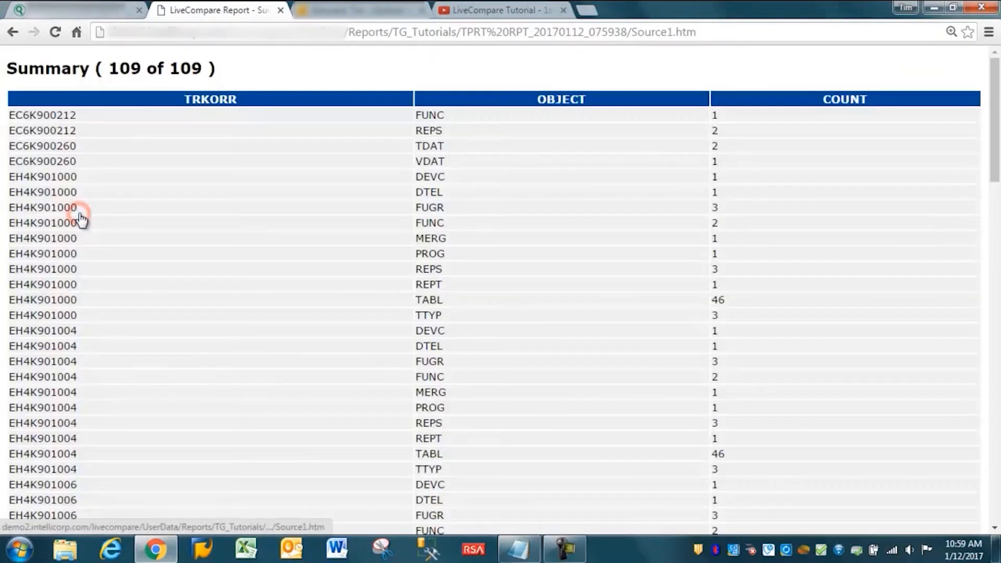
click(13, 32)
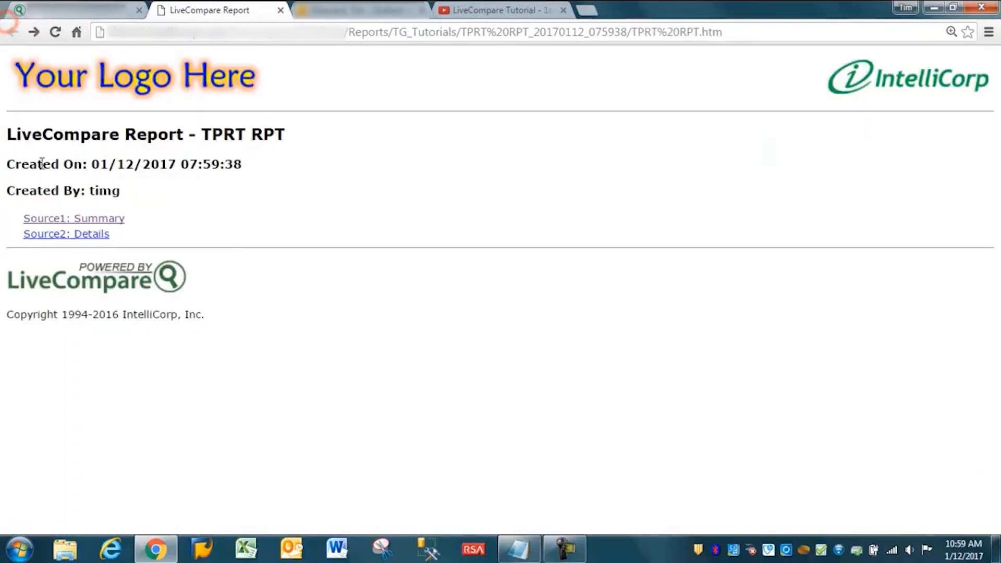
click(79, 235)
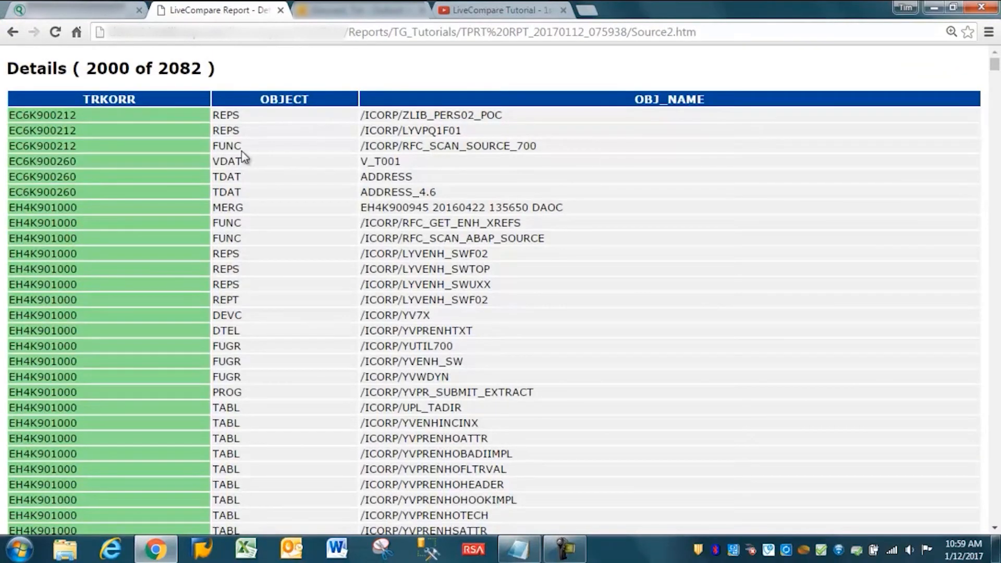
click(15, 31)
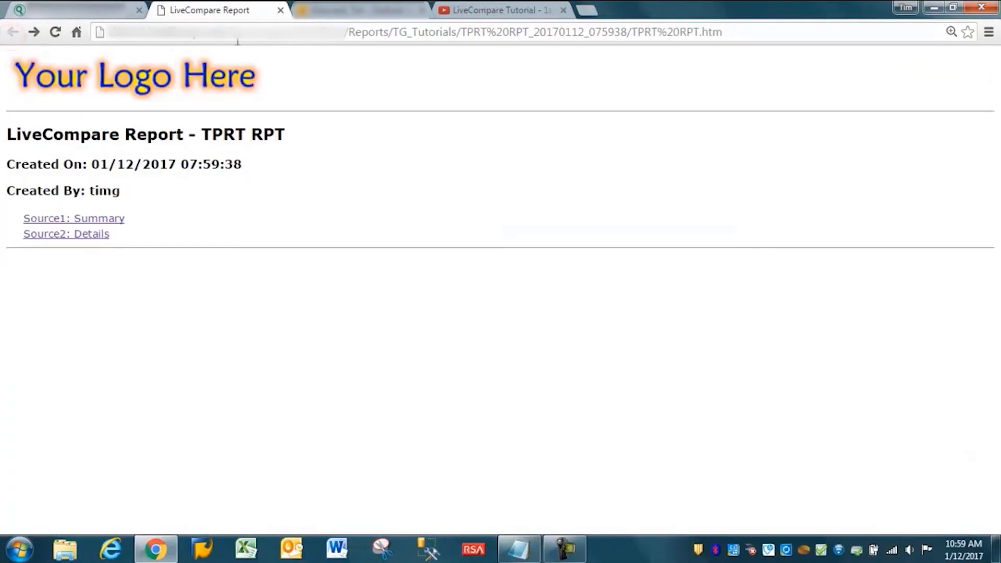
click(280, 10)
Change the RFC Destination parameter's label to Select System.
click(429, 375)
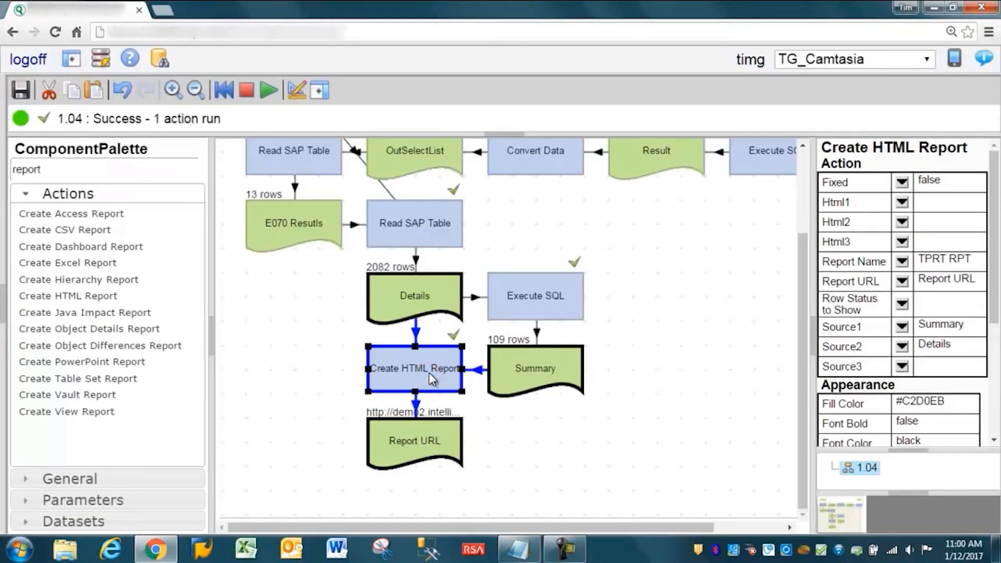
drag(811, 372, 803, 306)
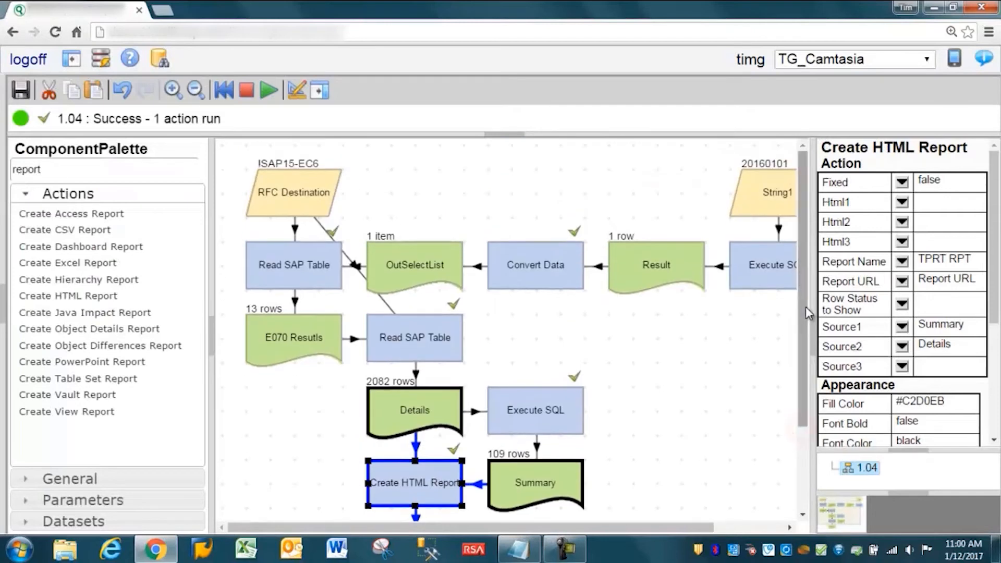
click(533, 526)
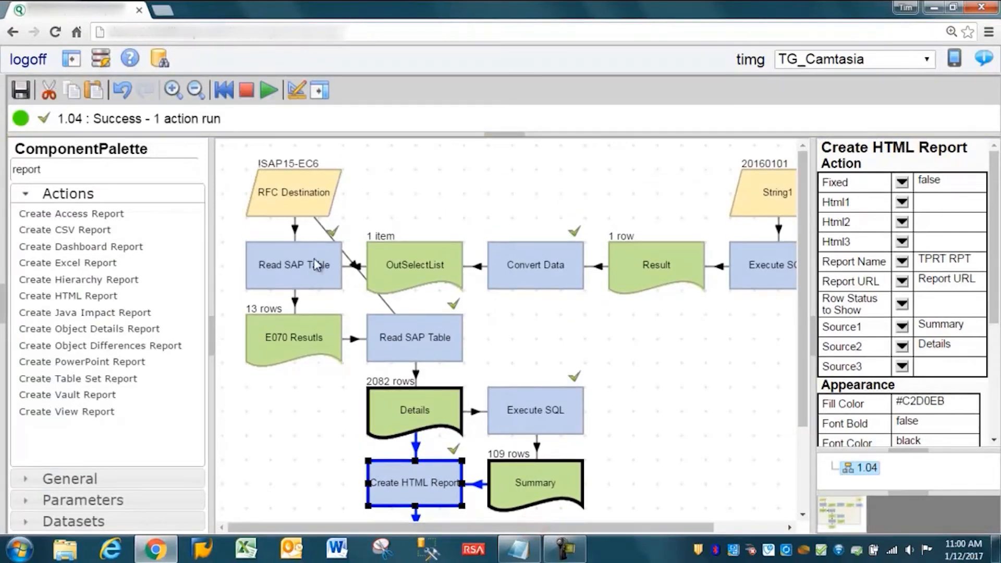
click(284, 191)
click(768, 200)
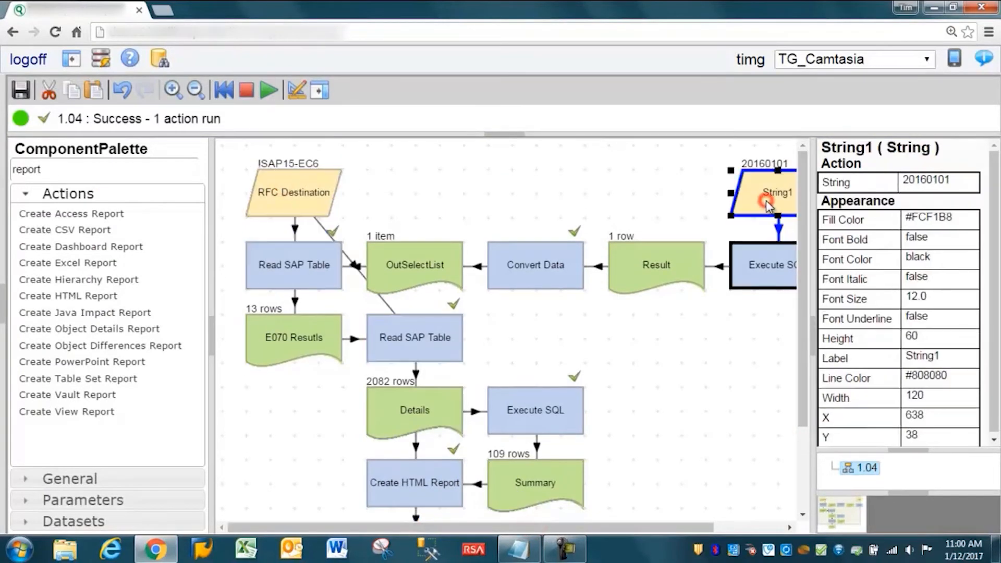
click(293, 194)
click(910, 366)
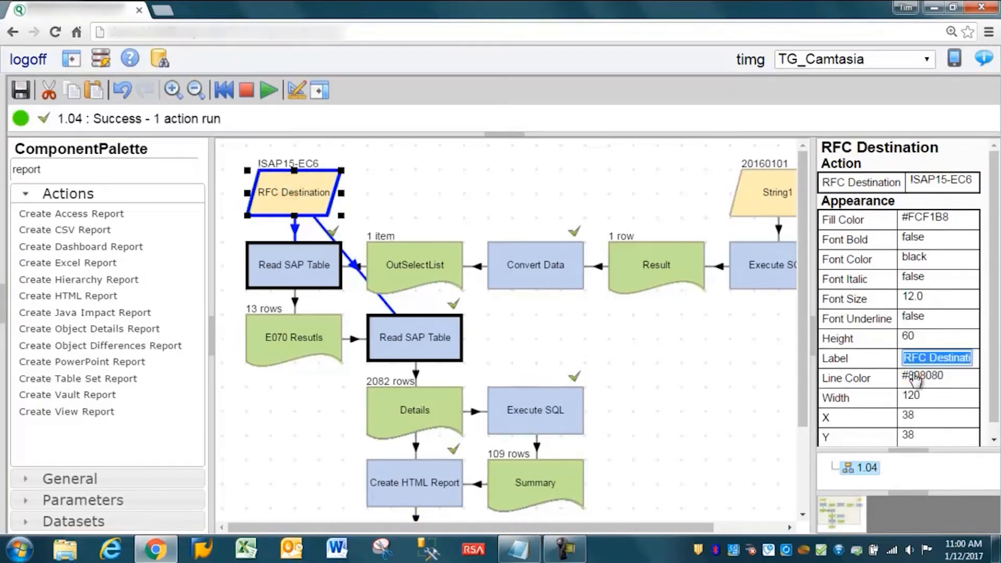
text(Select Sys)
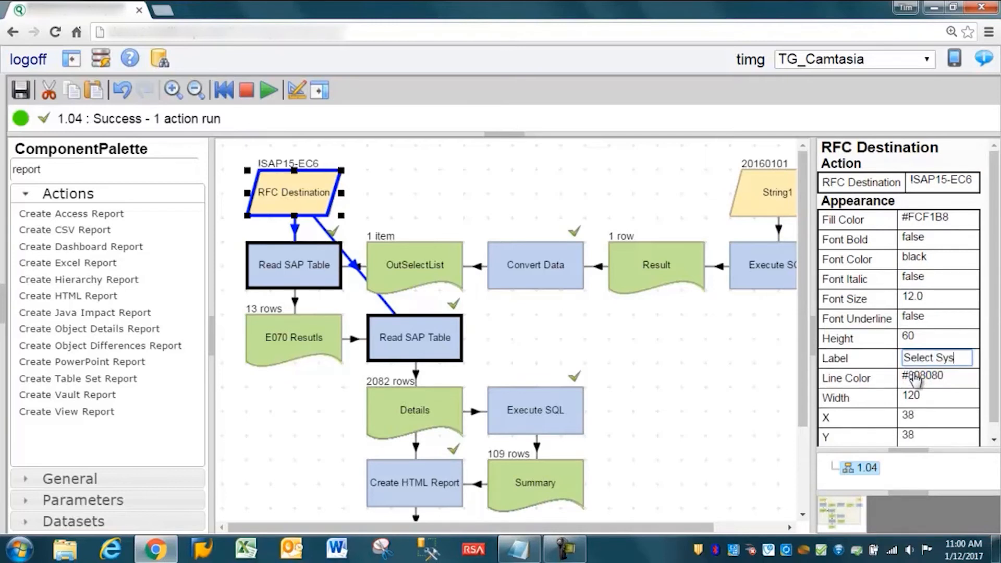
text(tem)
key(Return)
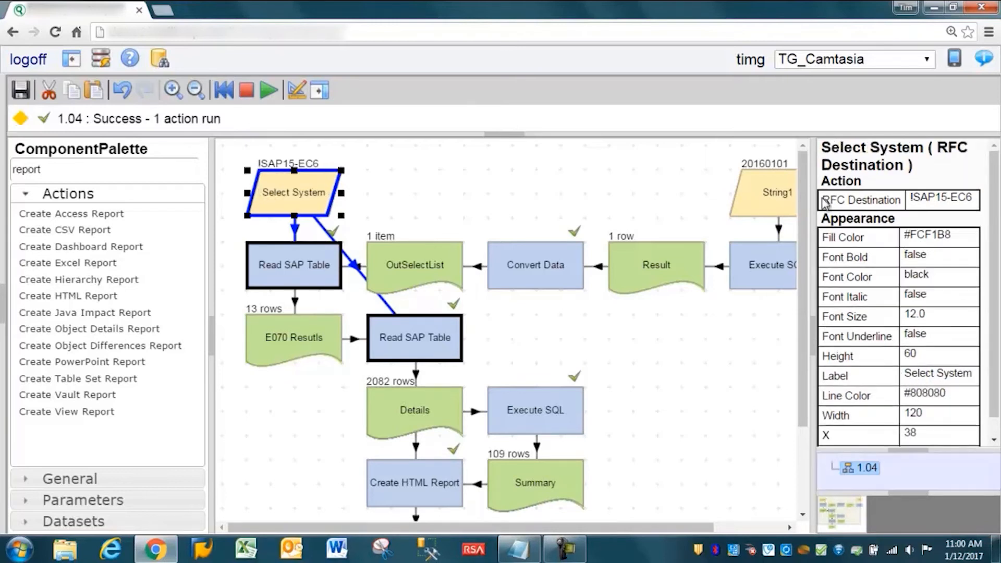
Change the String1 parameter's label to "Transports Created On or After this date".
click(767, 193)
click(930, 358)
text(Transpor)
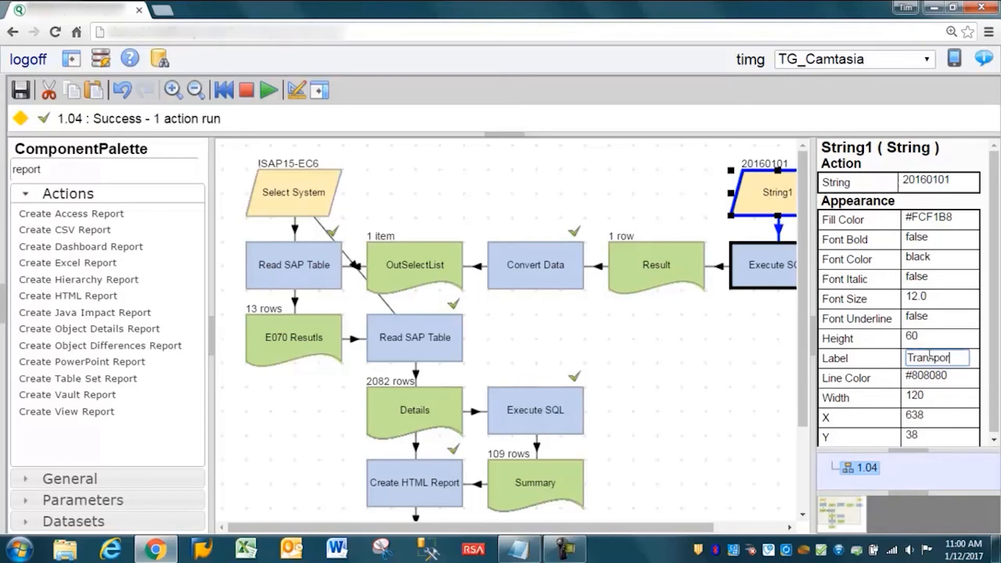
text(ts Created On or Af)
text(ter this date)
key(BackSpace)
key(Return)
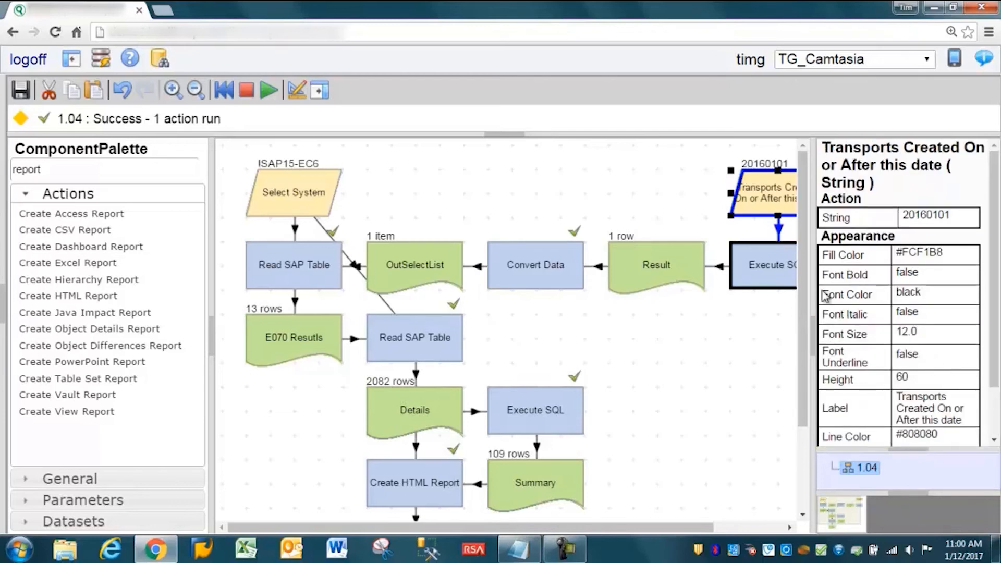
click(746, 338)
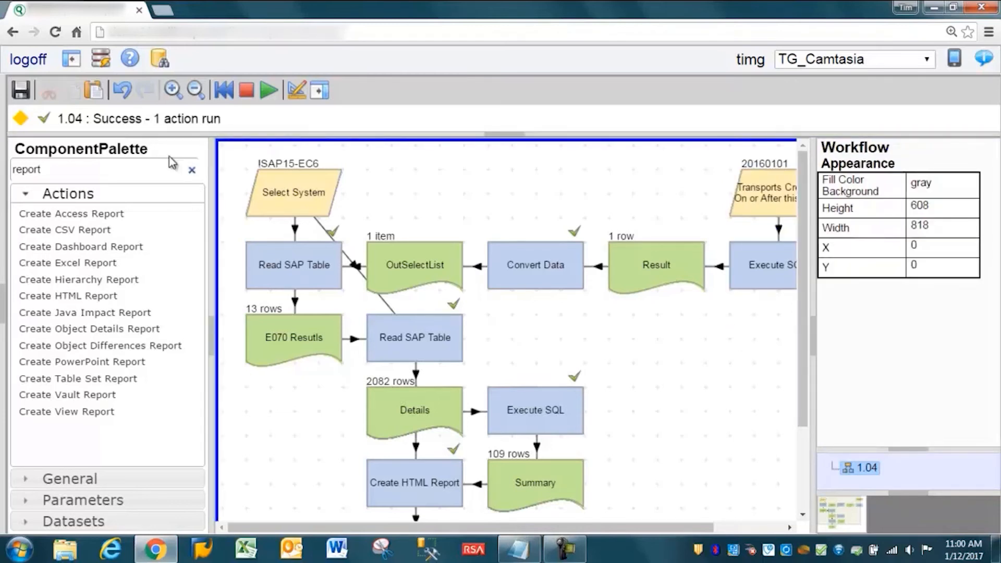
Show the workspace tree beside the workflow and save workflow 1.04.
click(195, 90)
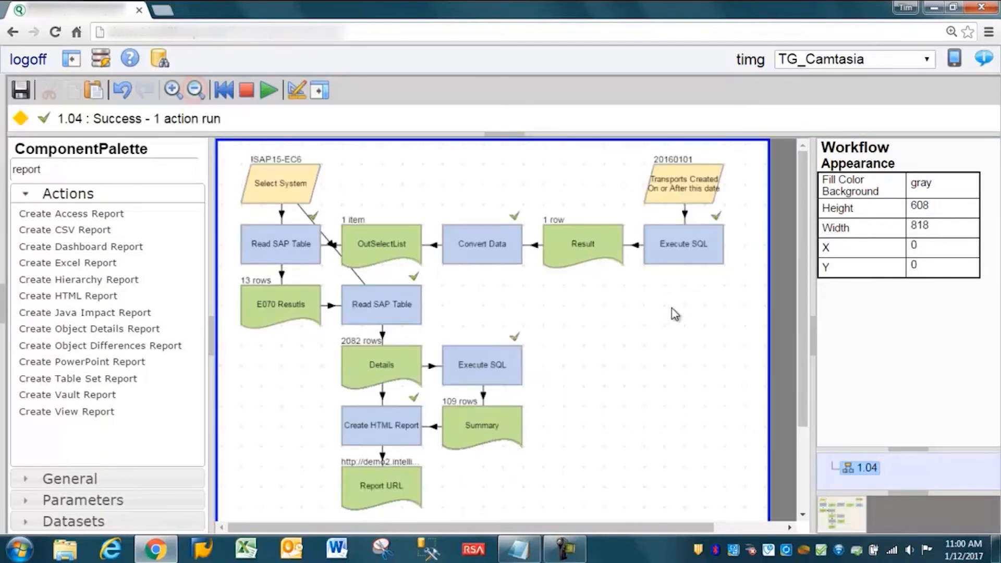
click(274, 187)
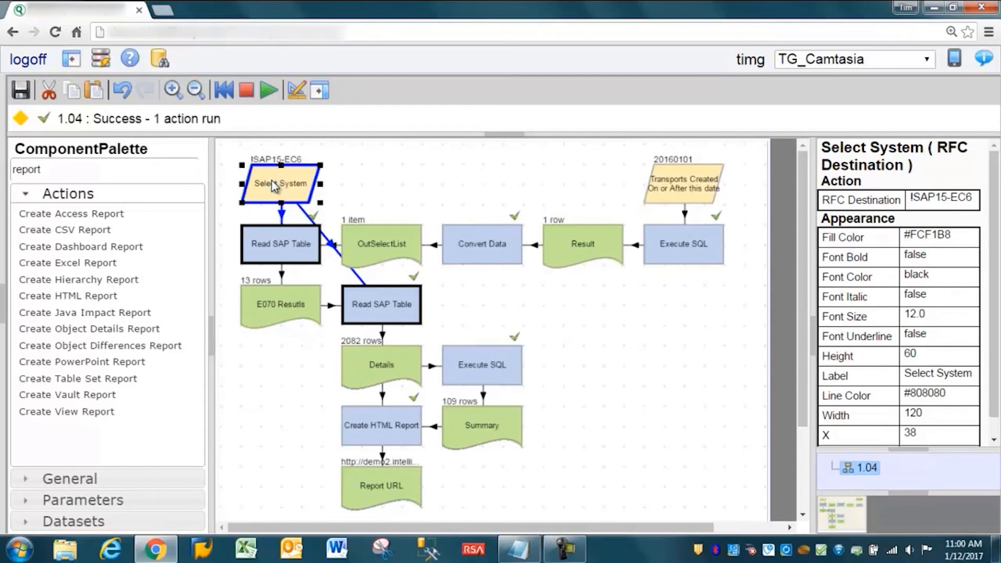
click(676, 193)
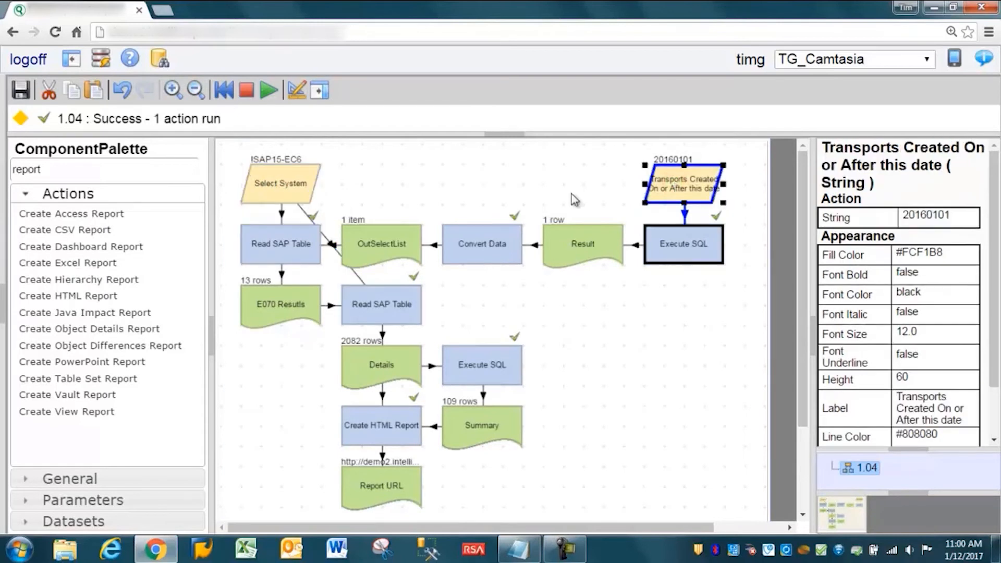
click(72, 61)
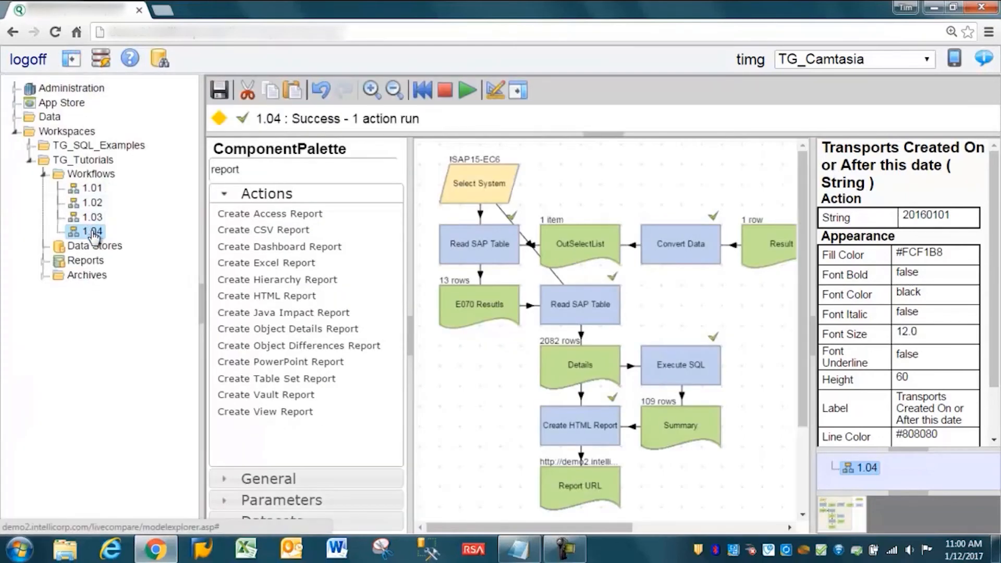
click(221, 94)
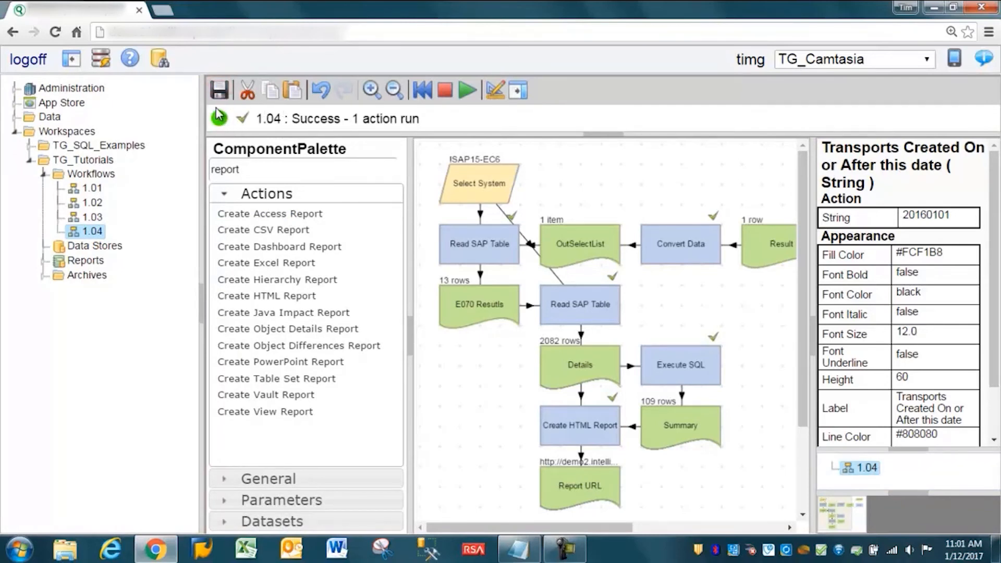
Start registering workflow 1.04 as an app, with Select System and Transports Created On or After this date as its input parameters.
right_click(78, 231)
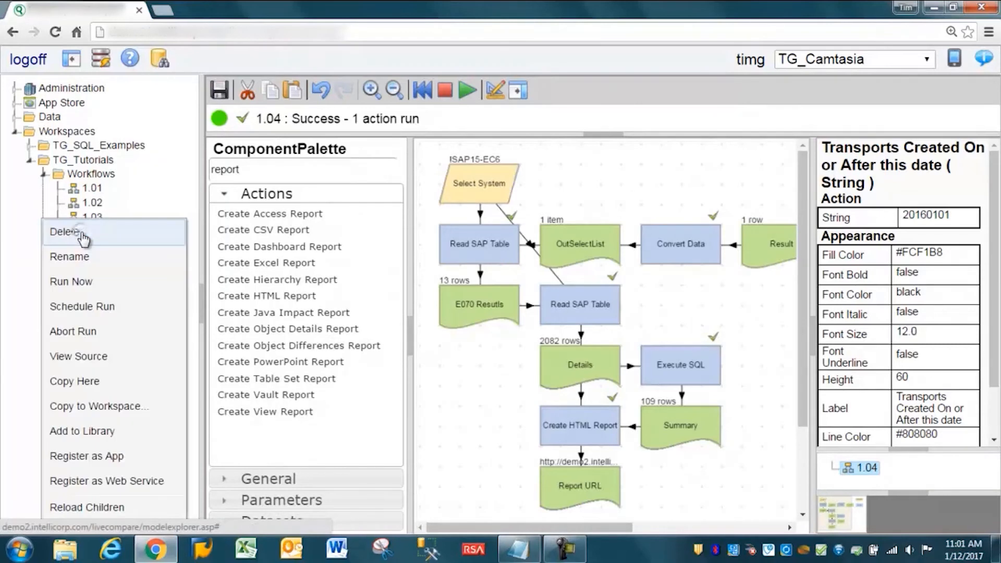
click(79, 456)
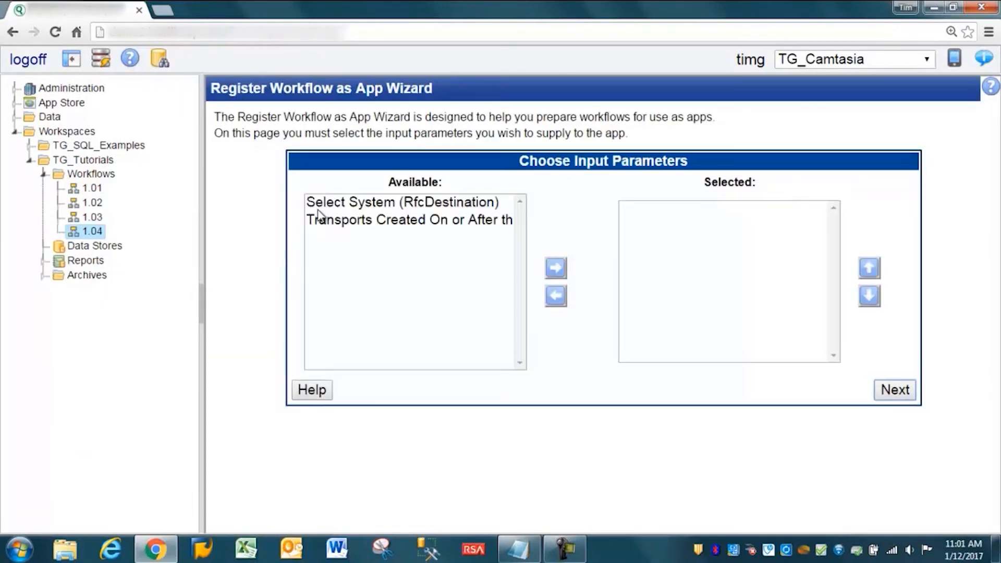
click(339, 203)
click(556, 268)
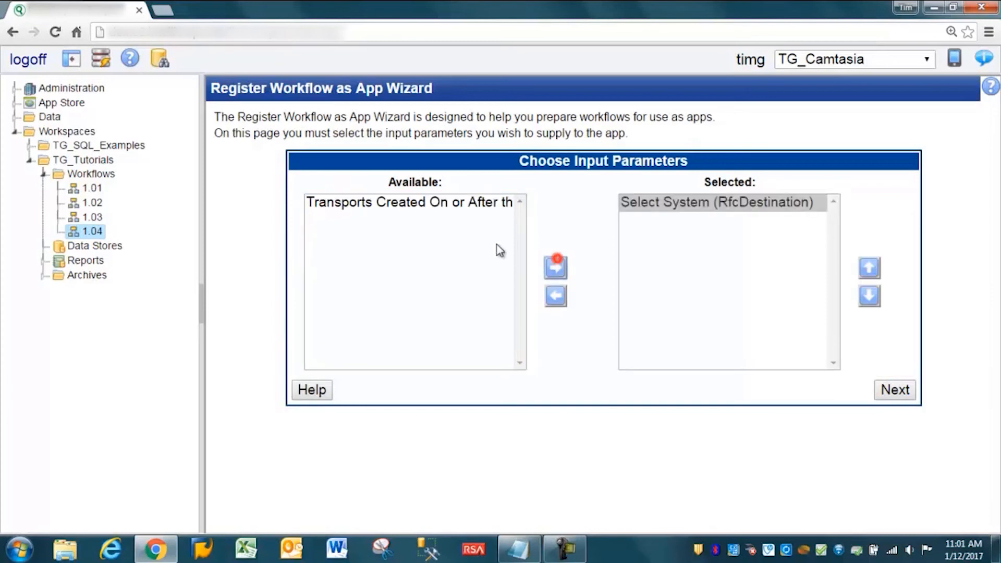
click(434, 203)
click(556, 268)
click(900, 390)
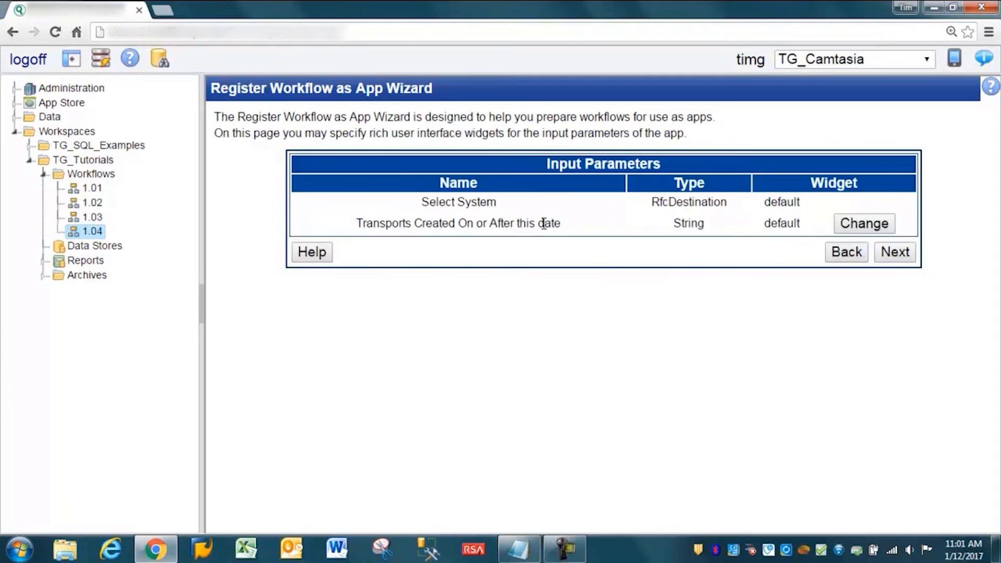
Give the Transports Created On or After this date parameter a Date widget with output format yyyymmdd and accept the input parameters.
drag(367, 221, 536, 227)
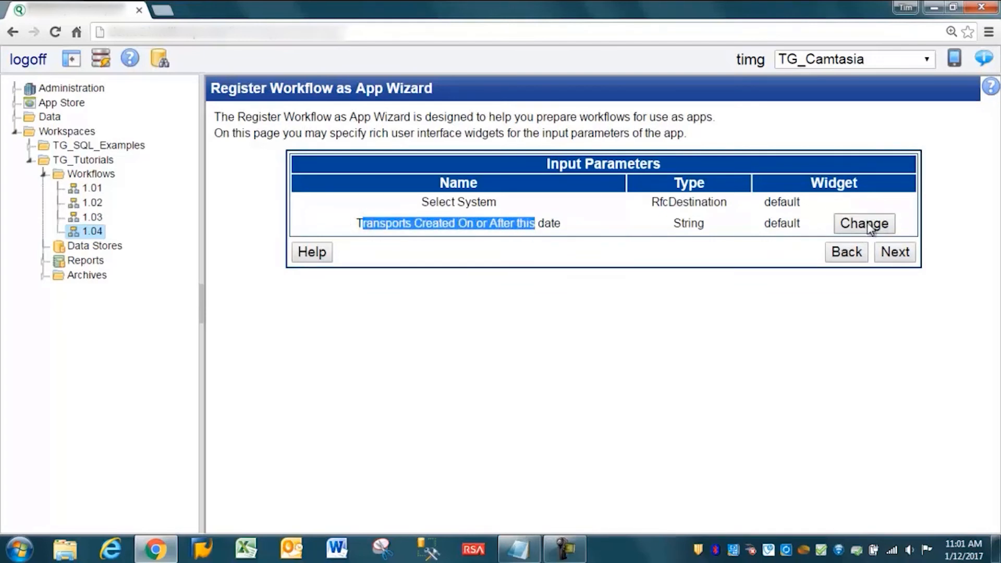
drag(777, 224, 802, 223)
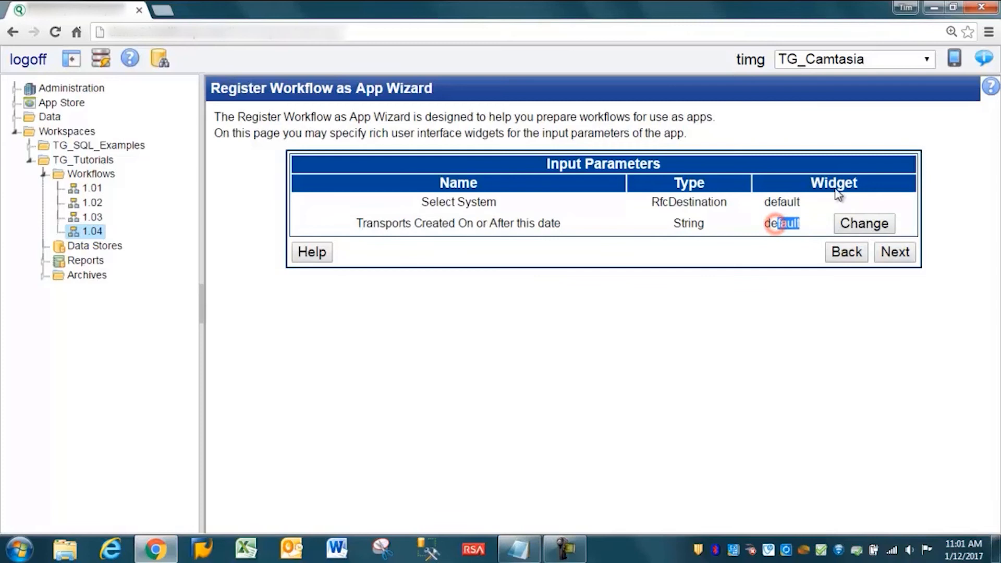
click(860, 230)
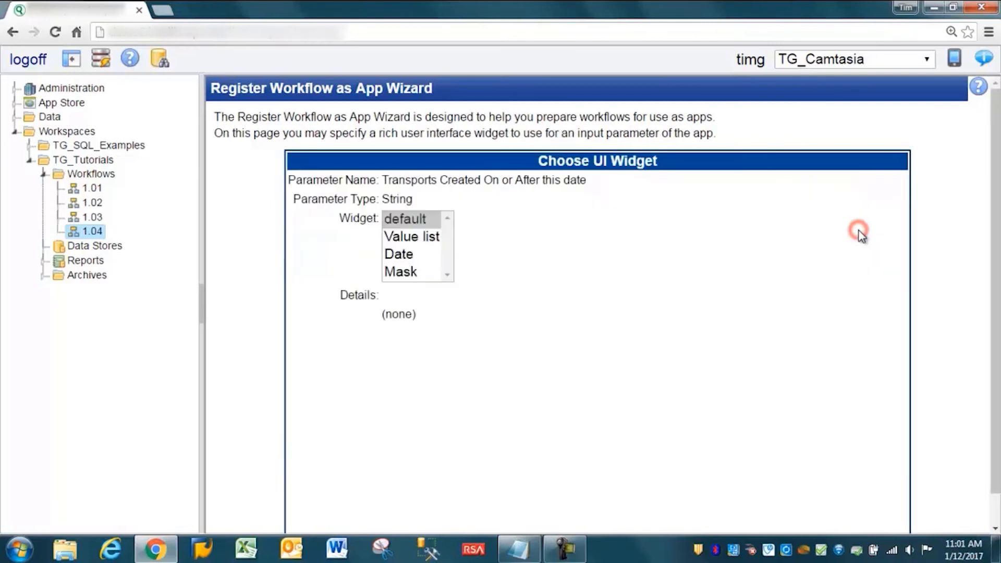
click(399, 256)
click(530, 315)
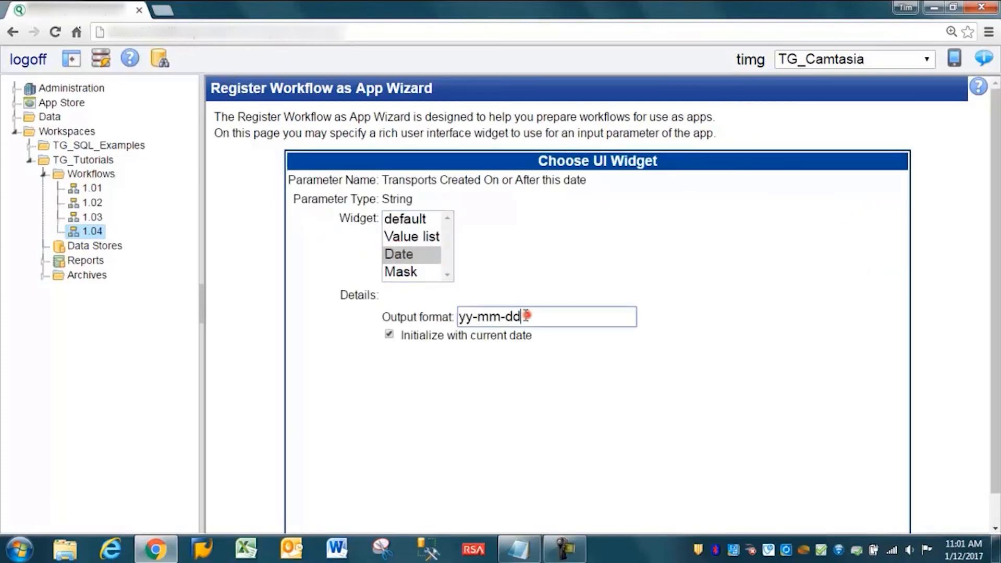
drag(530, 315, 438, 317)
text(yy)
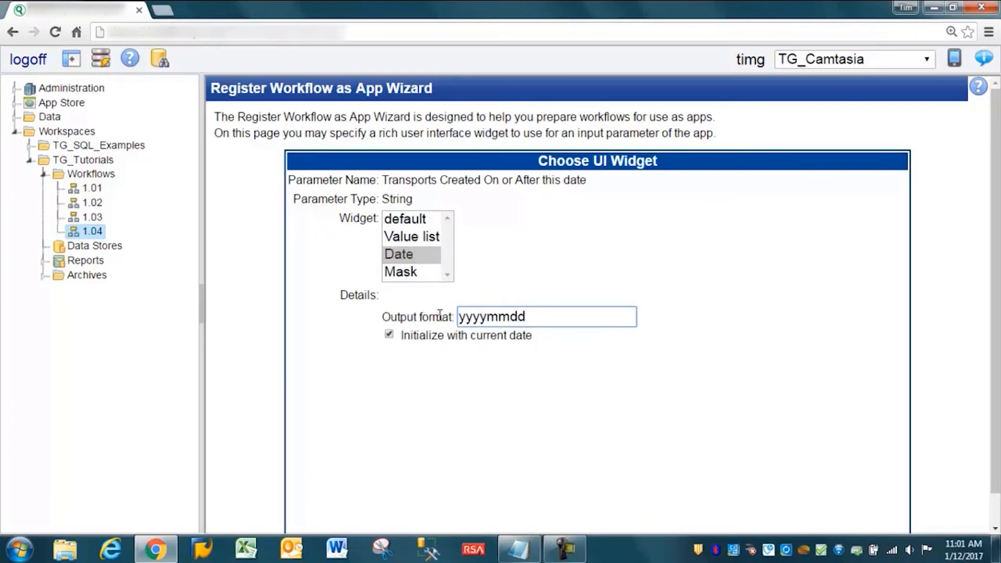
click(613, 418)
scroll(612, 418, down, 1)
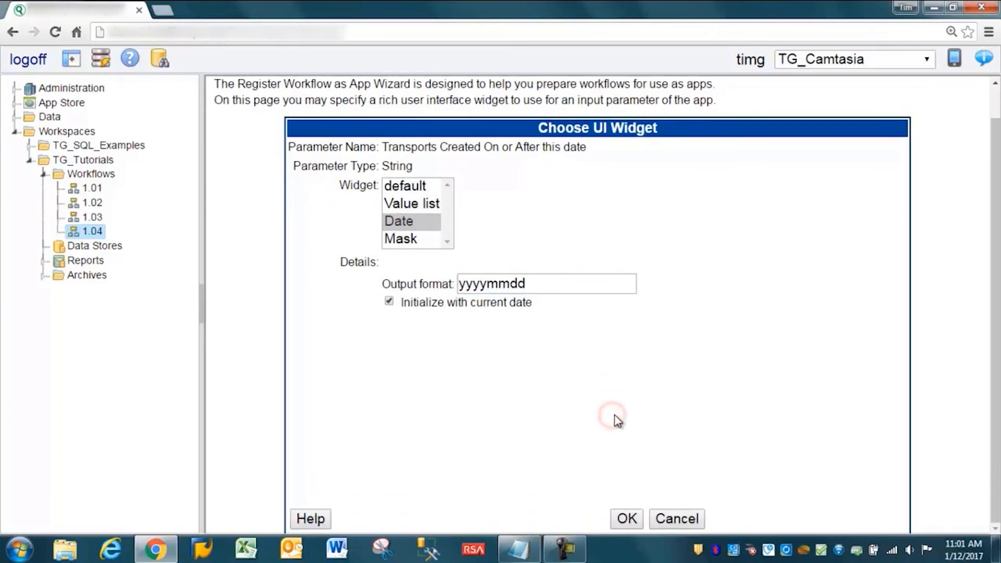
click(627, 520)
click(894, 253)
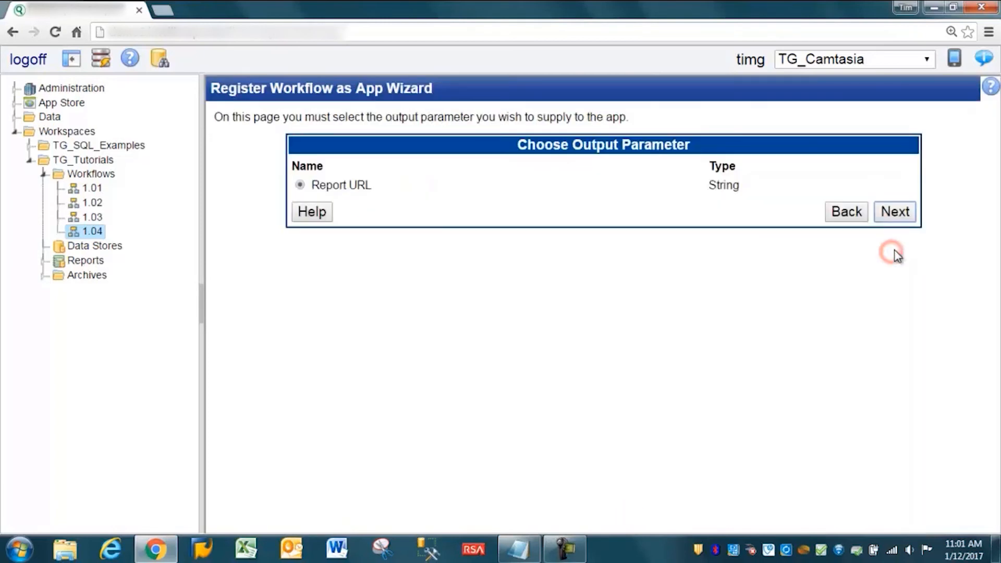
Accept Report URL as the output parameter, name the app "1.04 (TPRT RPT App)", and leave the help videos empty.
click(887, 213)
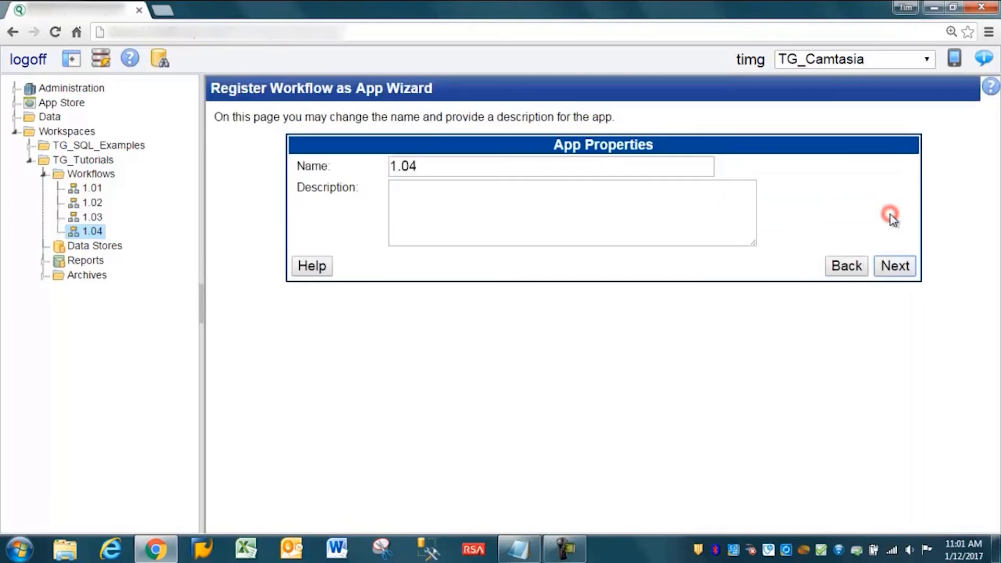
click(455, 163)
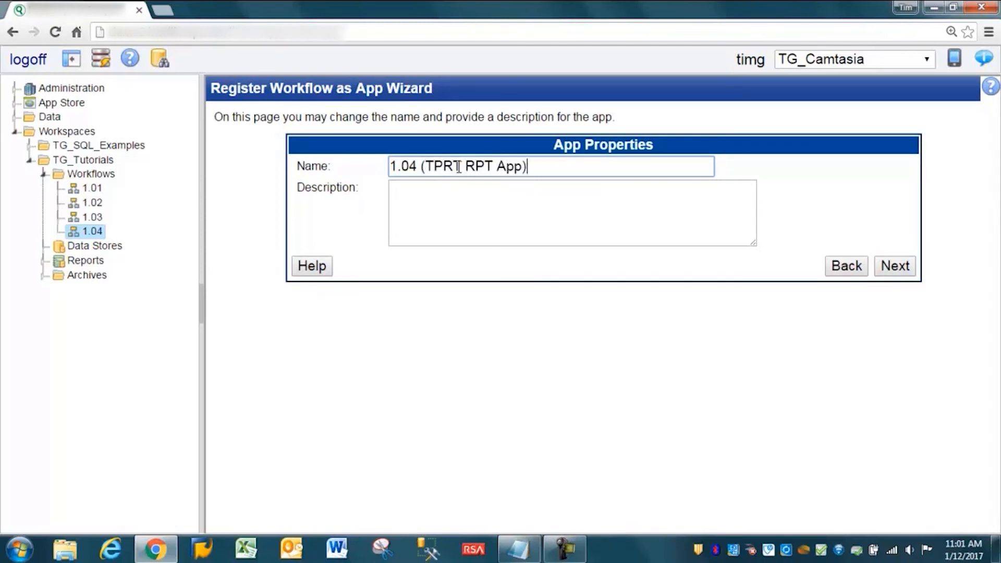
click(903, 269)
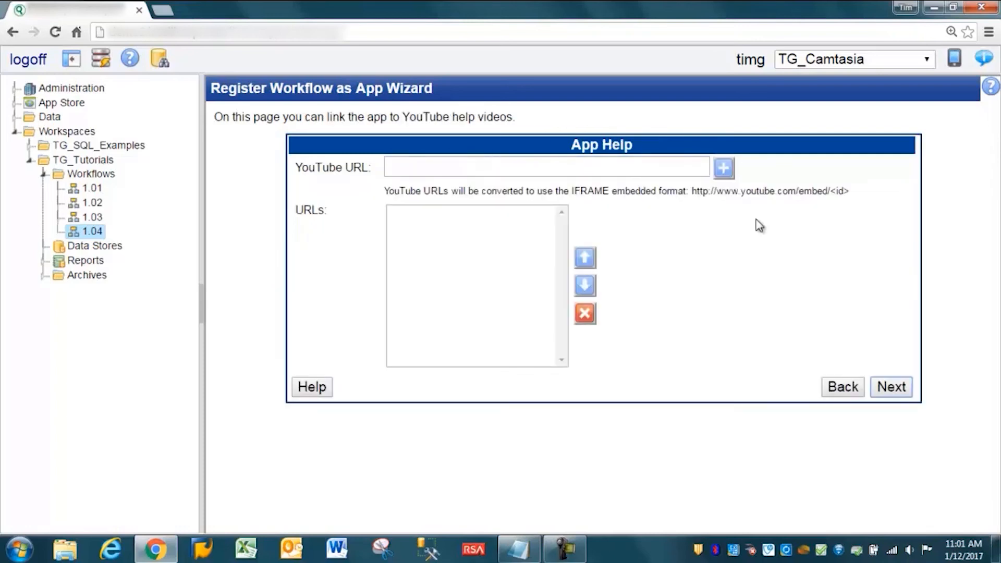
click(894, 387)
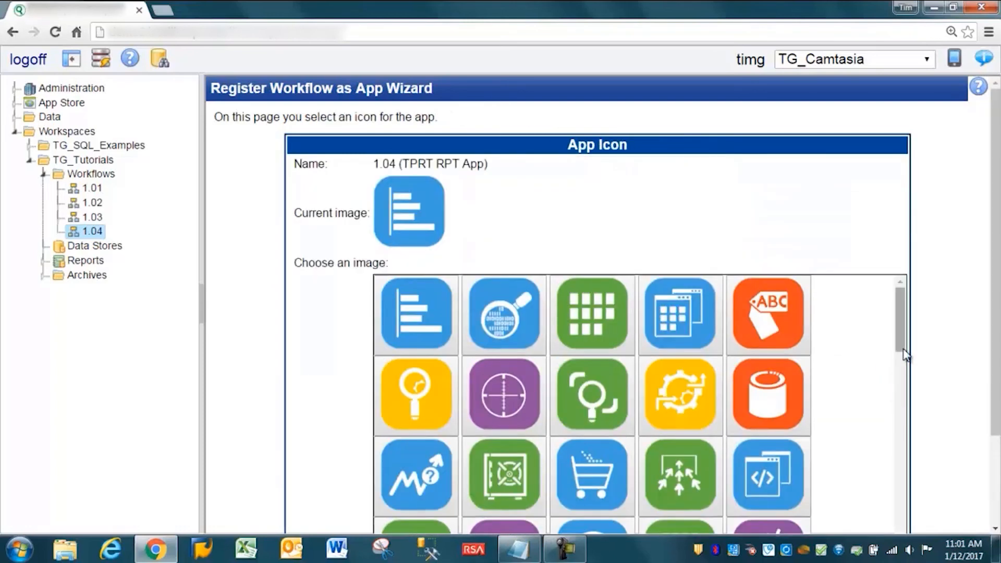
Choose the green icon with a magnifying glass and bar chart for the app and accept it.
drag(898, 329, 898, 378)
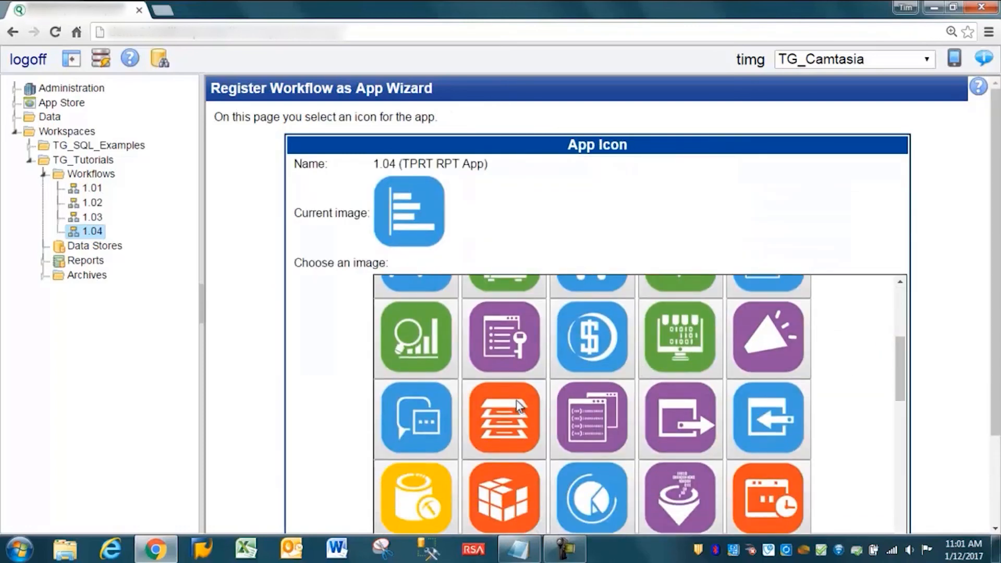
click(415, 345)
drag(996, 391, 988, 511)
click(884, 518)
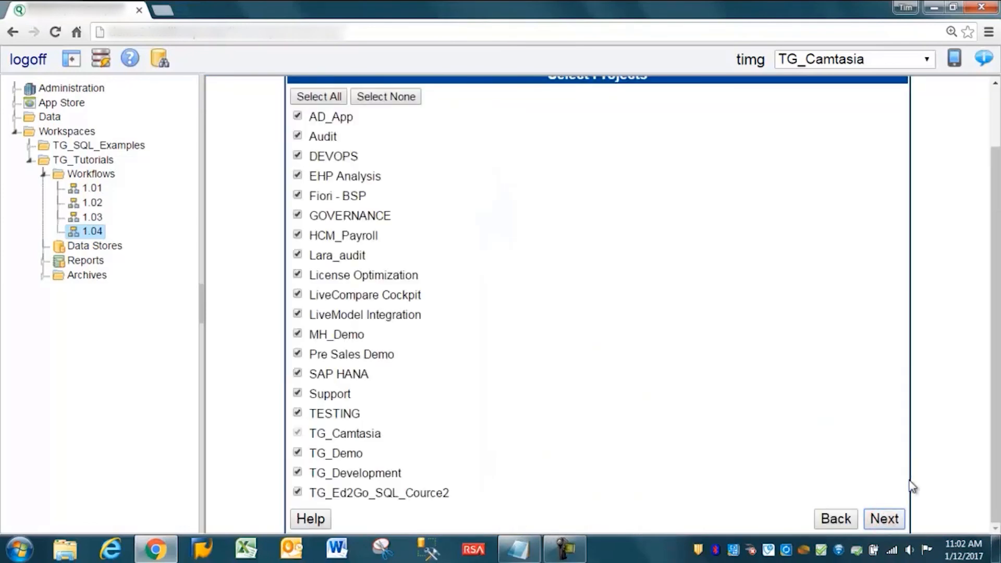
Deselect all optional projects so the app is added only to TG_Camtasia, and finish registering the app.
scroll(994, 394, up, 1)
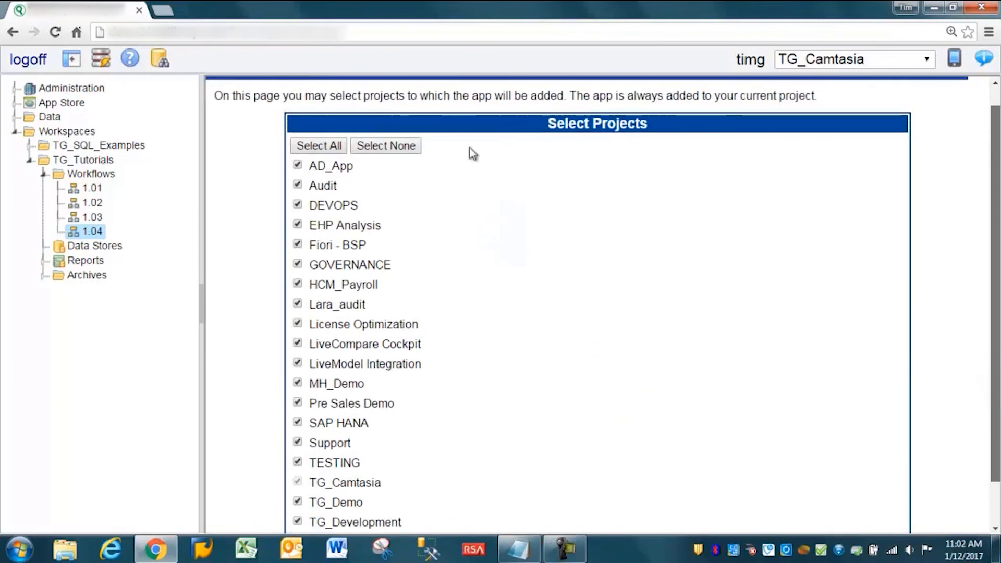
click(392, 146)
drag(996, 394, 998, 504)
drag(998, 427, 999, 472)
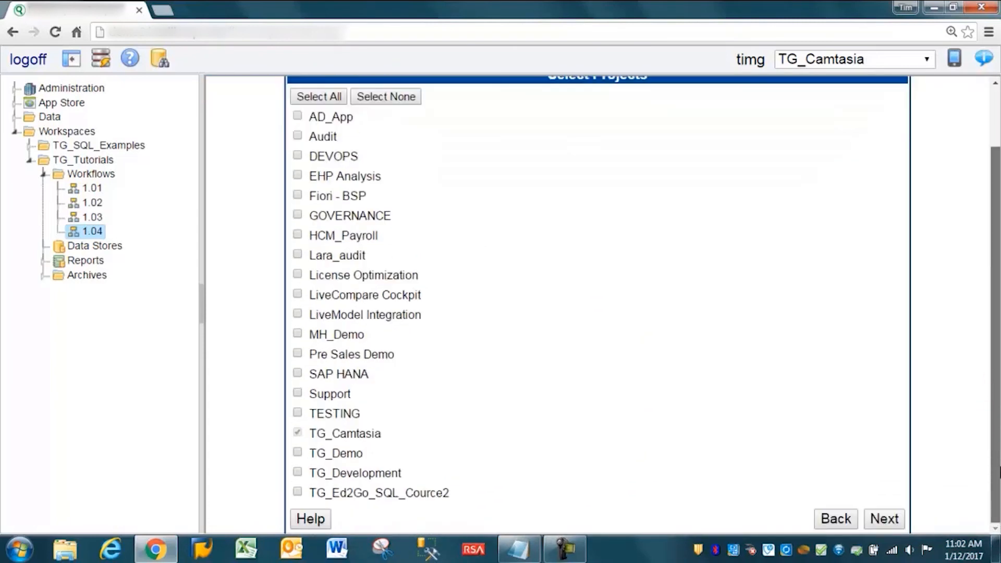
click(886, 520)
click(889, 472)
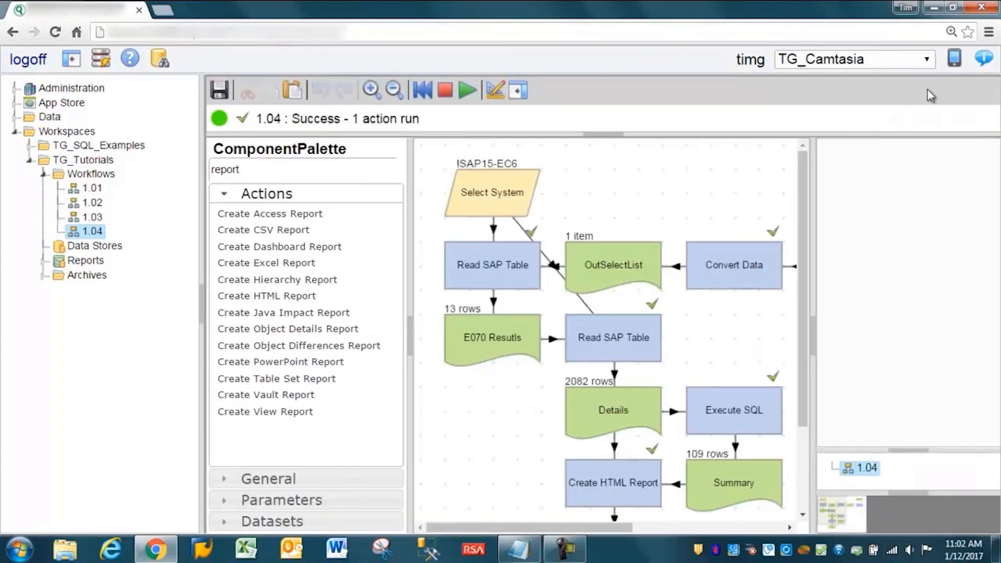
Open the 1.04 app from the apps home page and create a new variant named Convert based on the app.
click(966, 60)
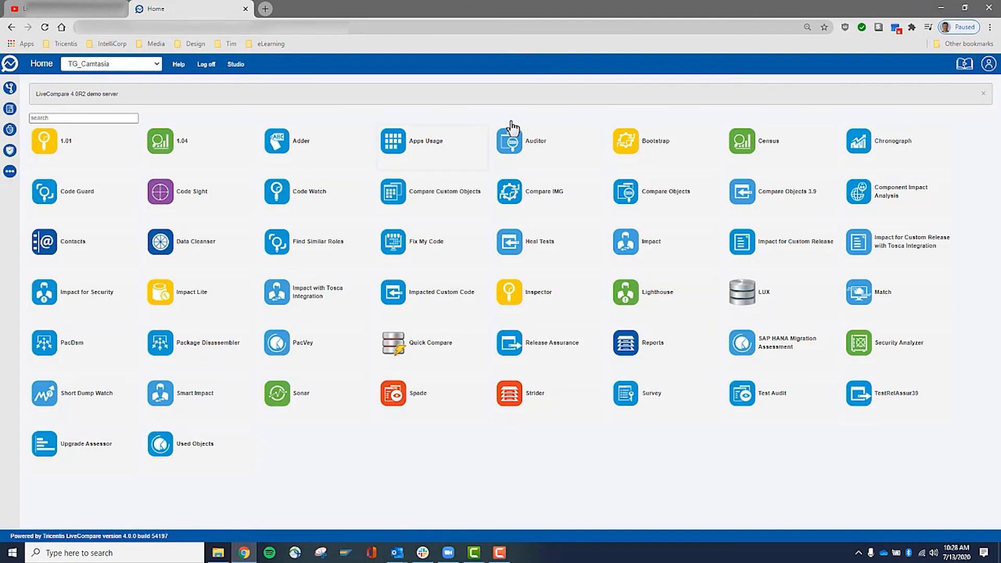
click(160, 151)
click(293, 154)
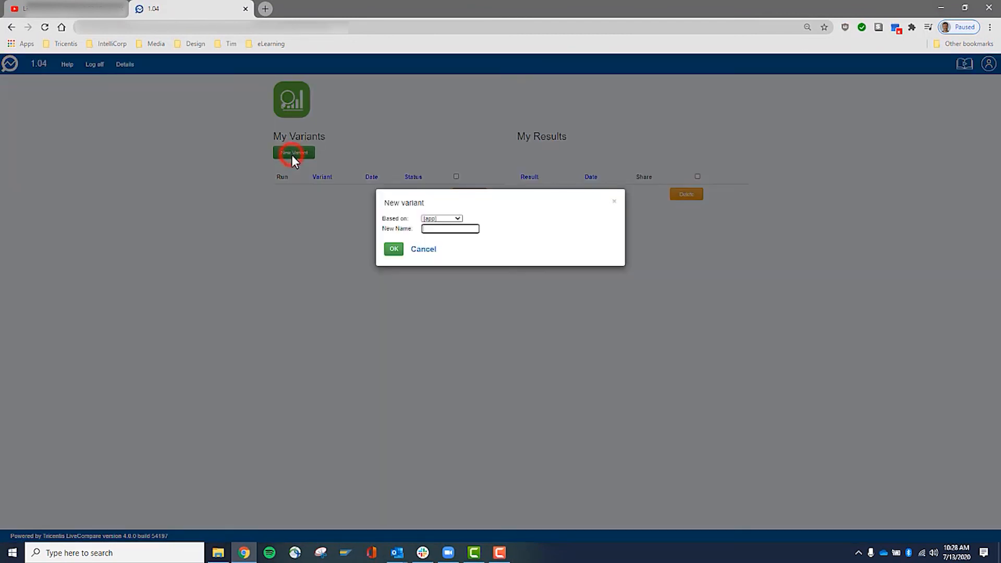
text(Convert)
click(390, 249)
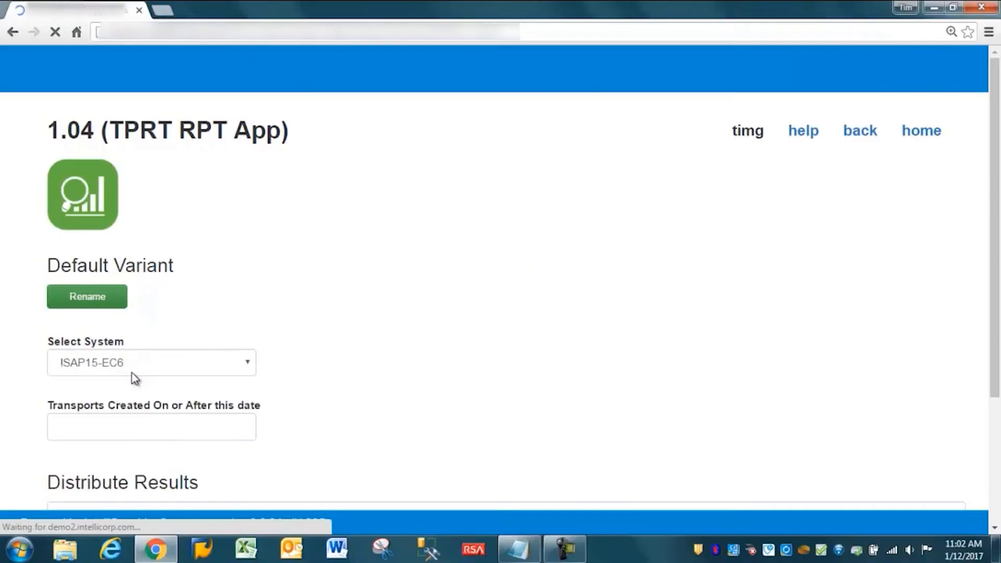
Set Transports Created On or After this date to January 1, 2015 and run the variant for the selected system.
click(453, 339)
scroll(414, 345, down, 3)
scroll(414, 342, down, 3)
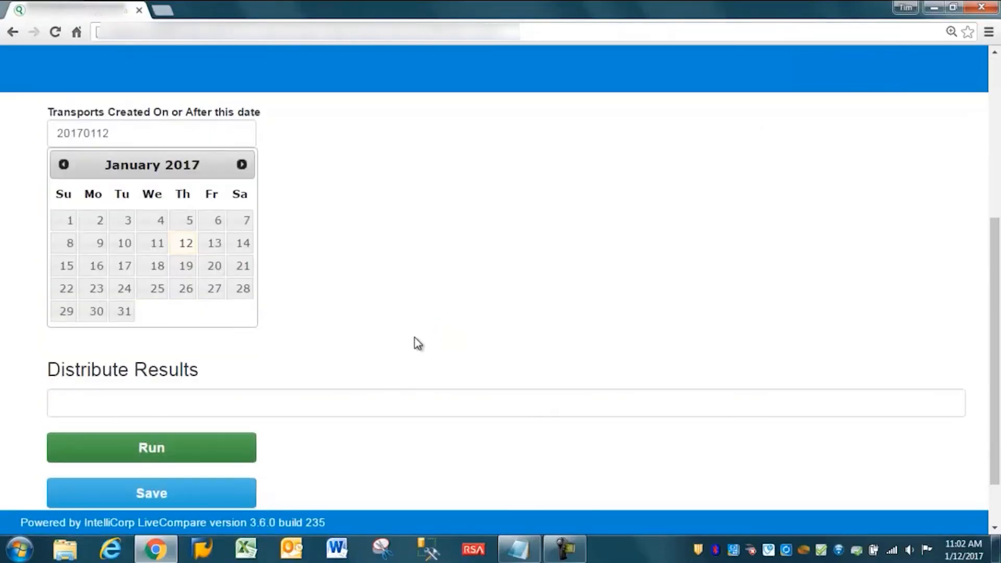
scroll(425, 340, up, 1)
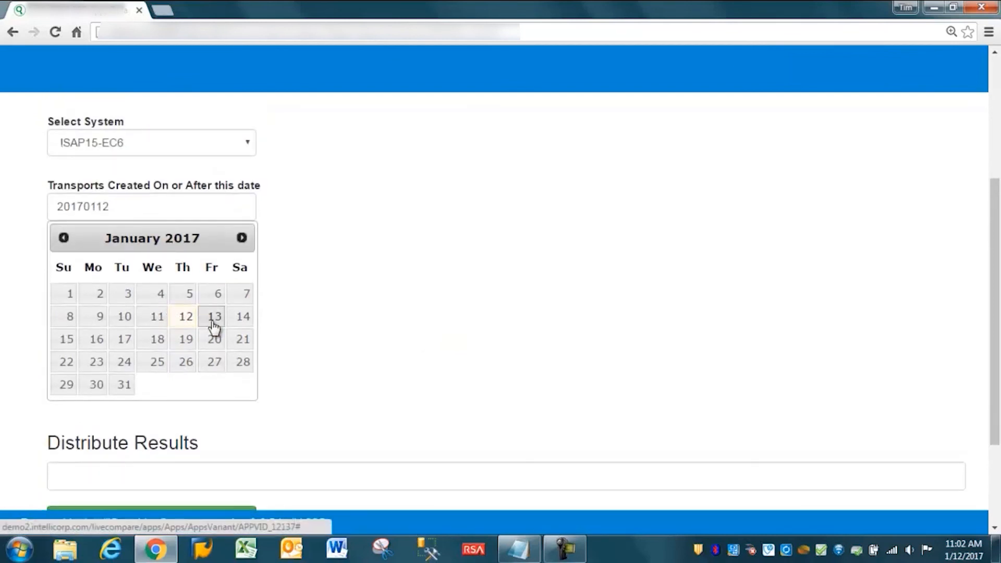
click(63, 238)
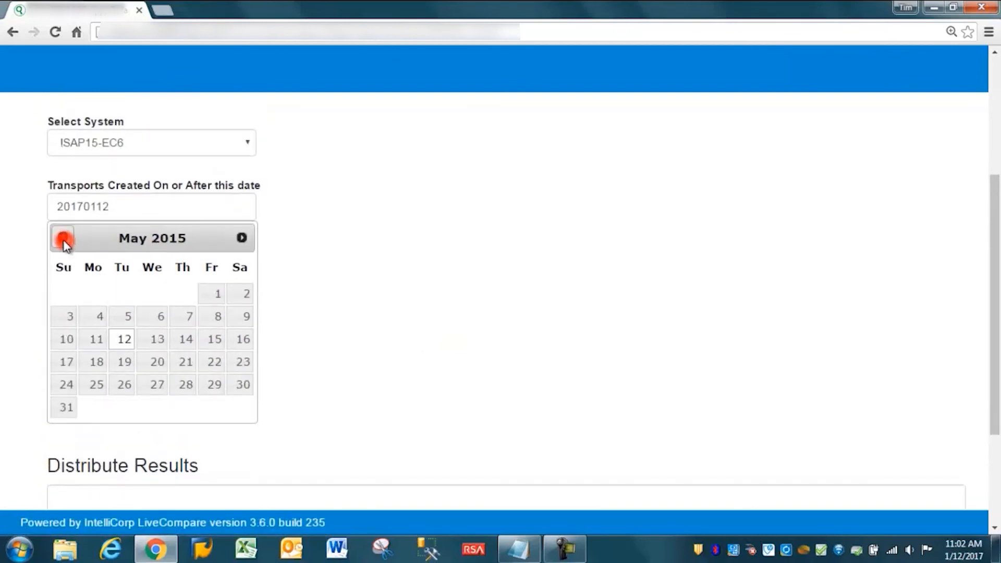
click(63, 238)
click(63, 238)
click(63, 237)
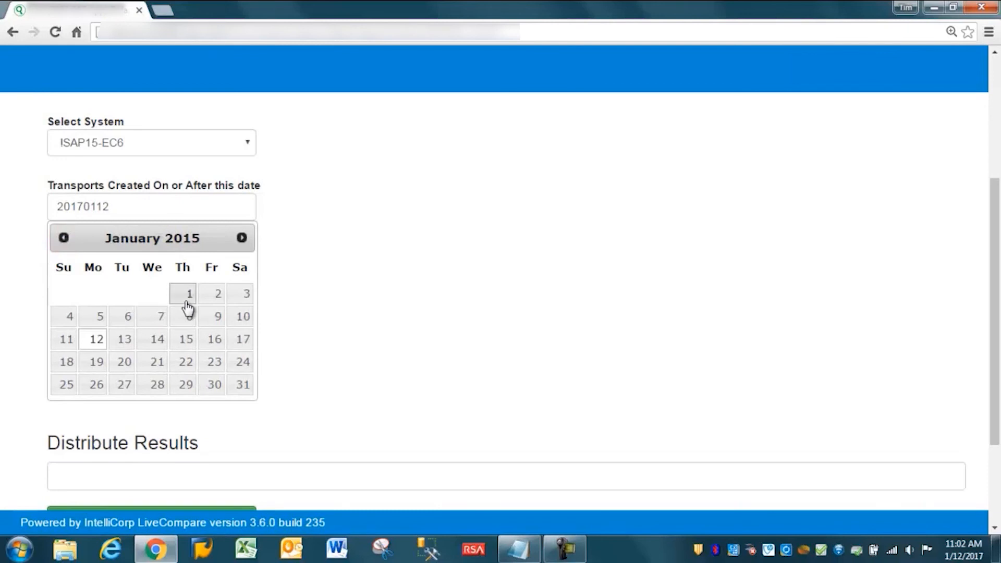
scroll(424, 250, down, 3)
click(152, 386)
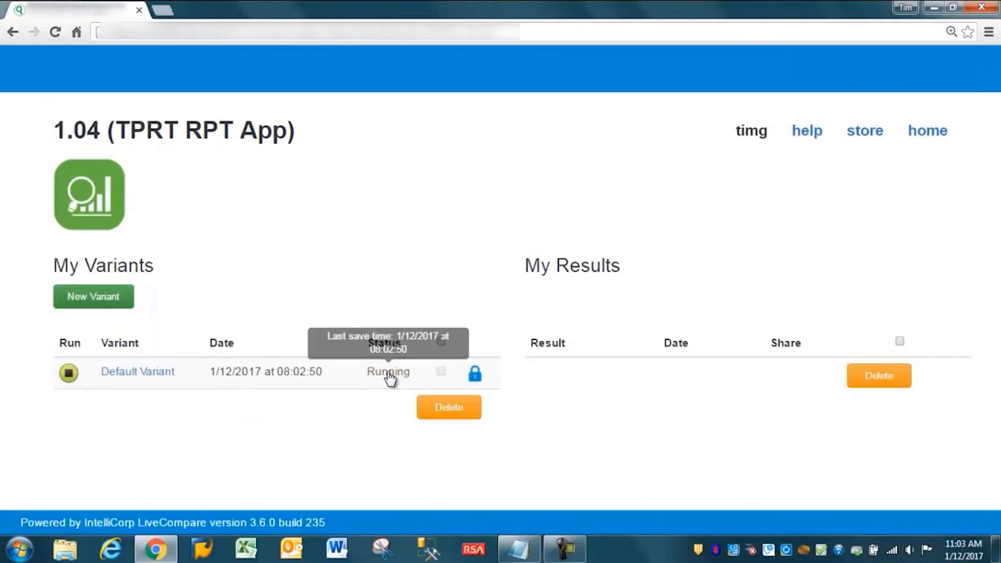
Refresh the 1.04 app page to update the run status and open the Default Variant result report.
click(351, 262)
key(F5)
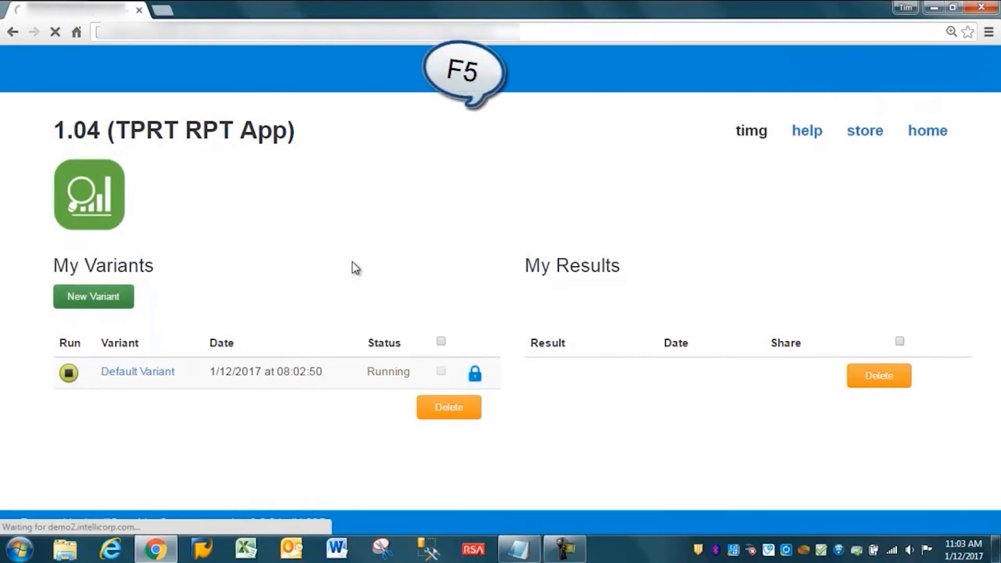
drag(533, 271, 580, 269)
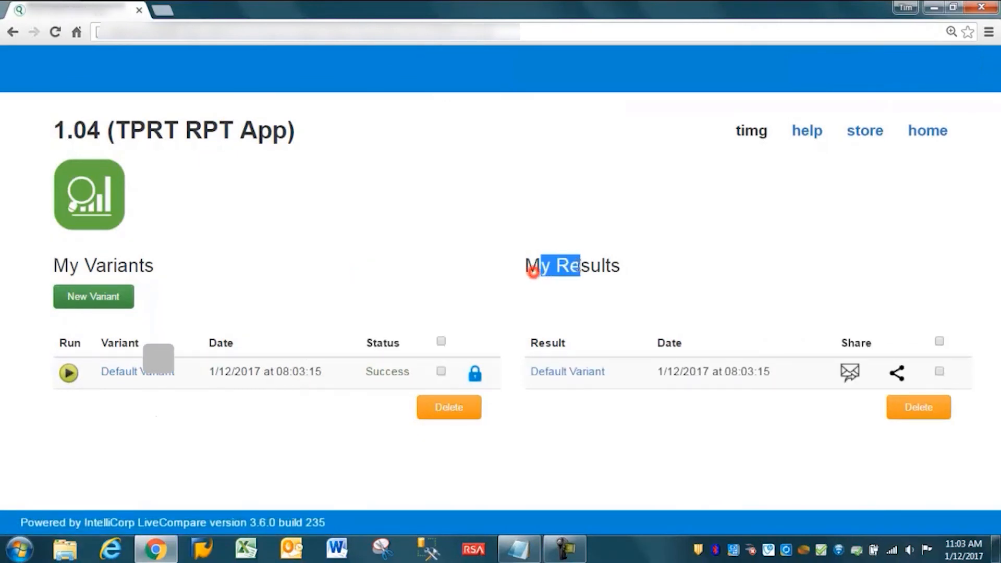
click(550, 375)
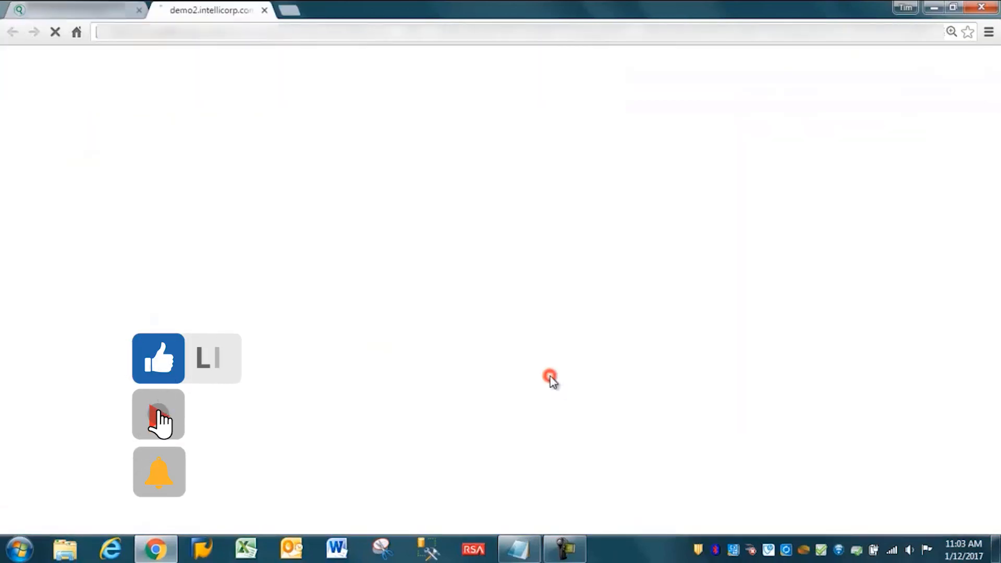
Examine the Summary page of the TPRT RPT report, return to the report index and open the Details page.
click(87, 221)
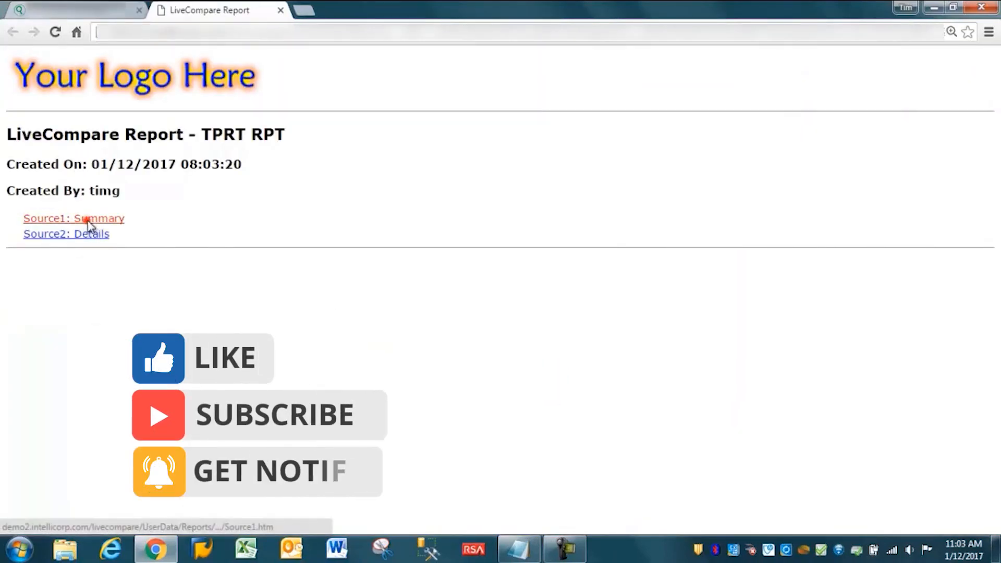
click(14, 32)
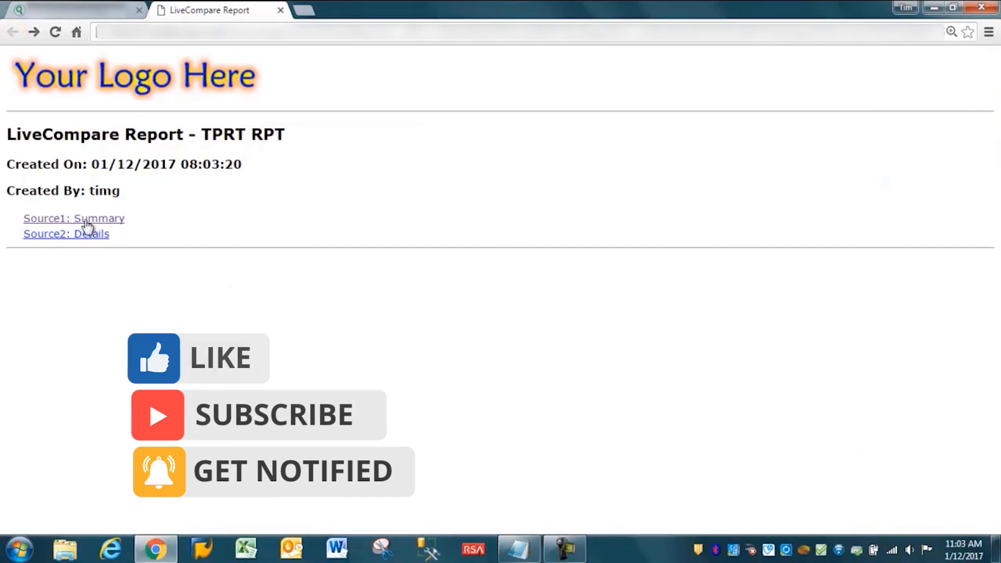
click(78, 235)
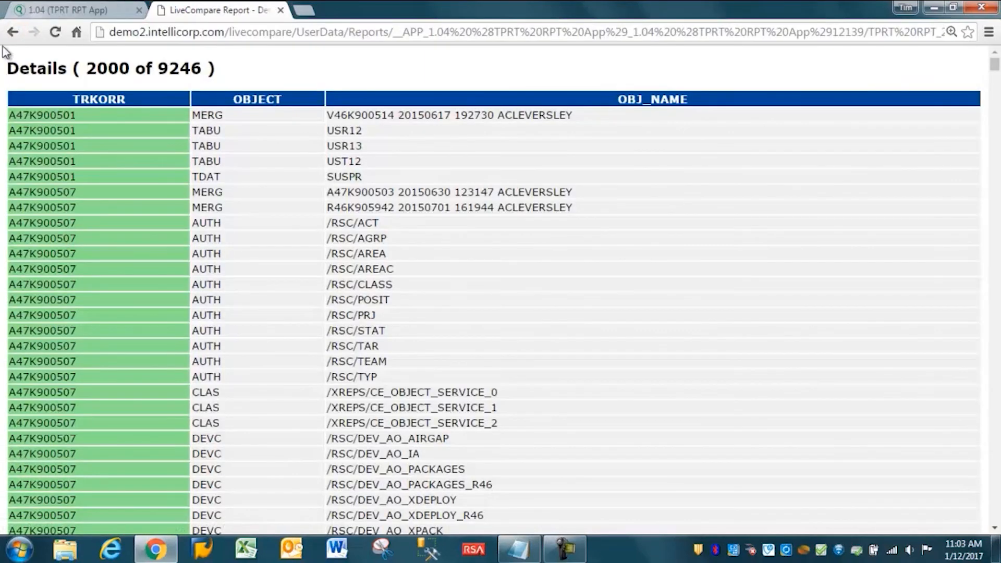